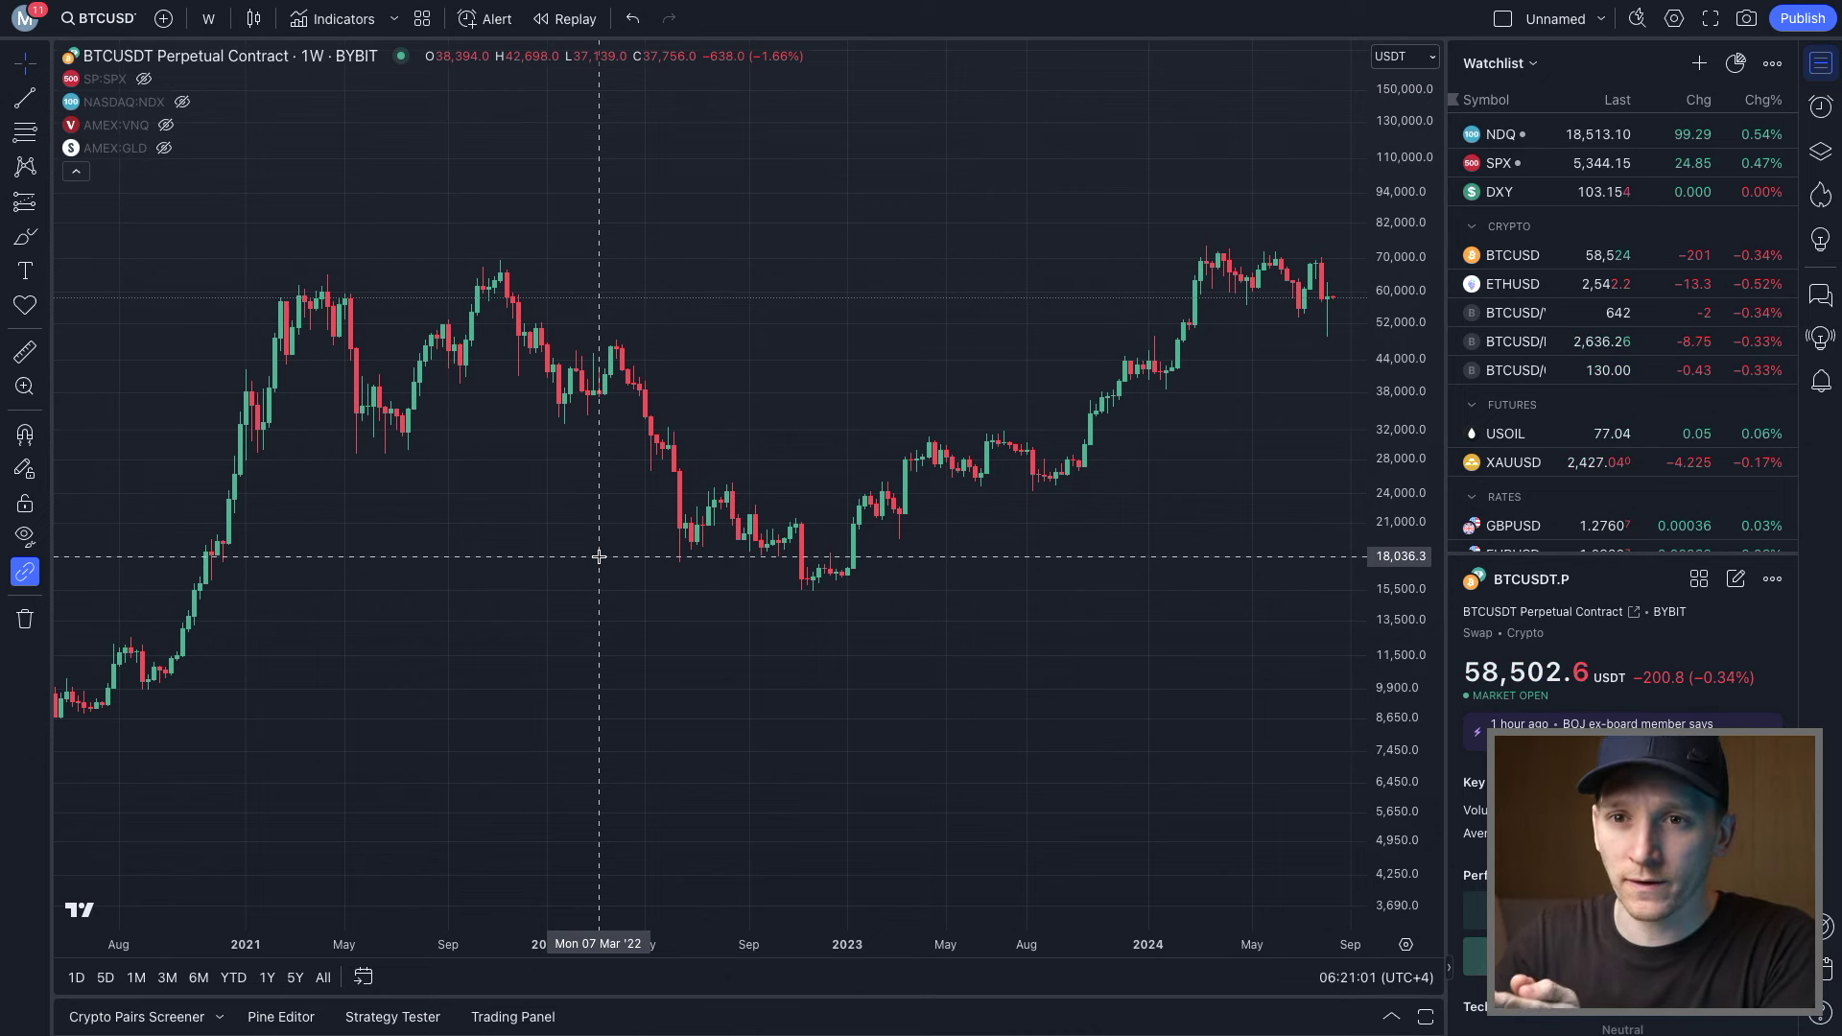
Check the Bybit page, then open TradingView's Trading Panel beneath the weekly BTCUSDT chart
key(alt+Tab)
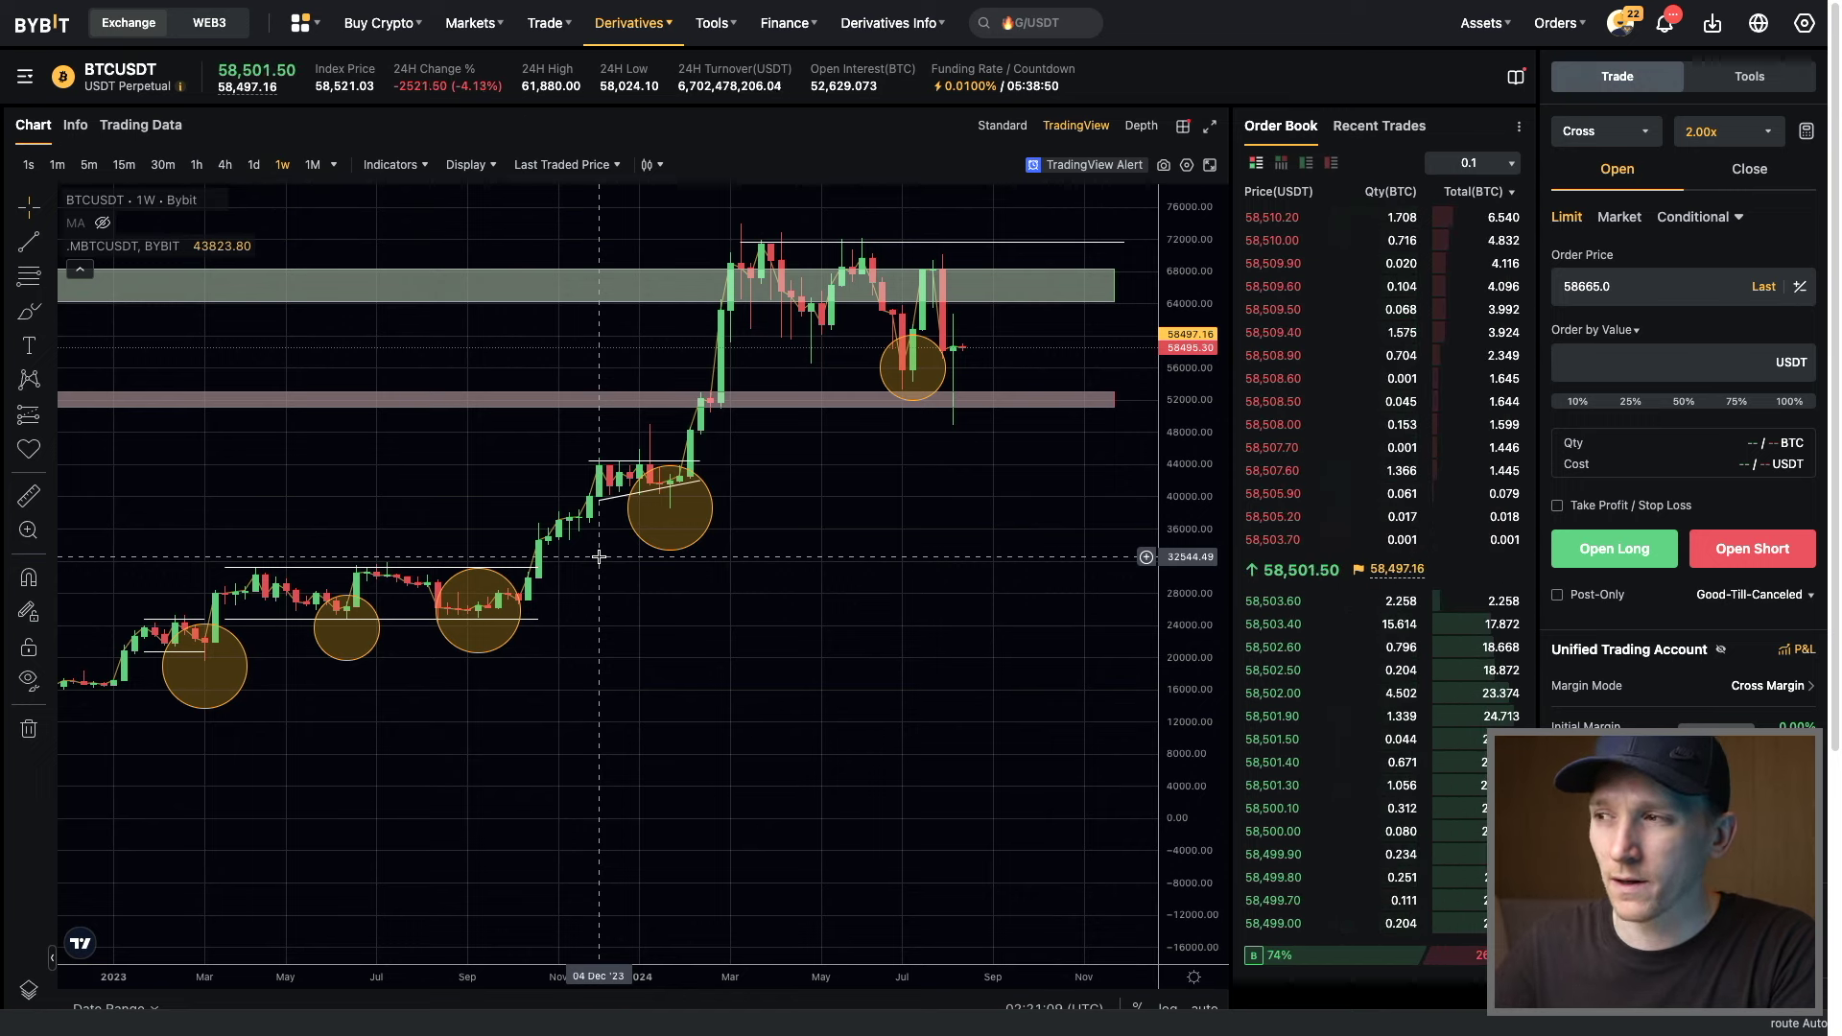
key(alt+Tab)
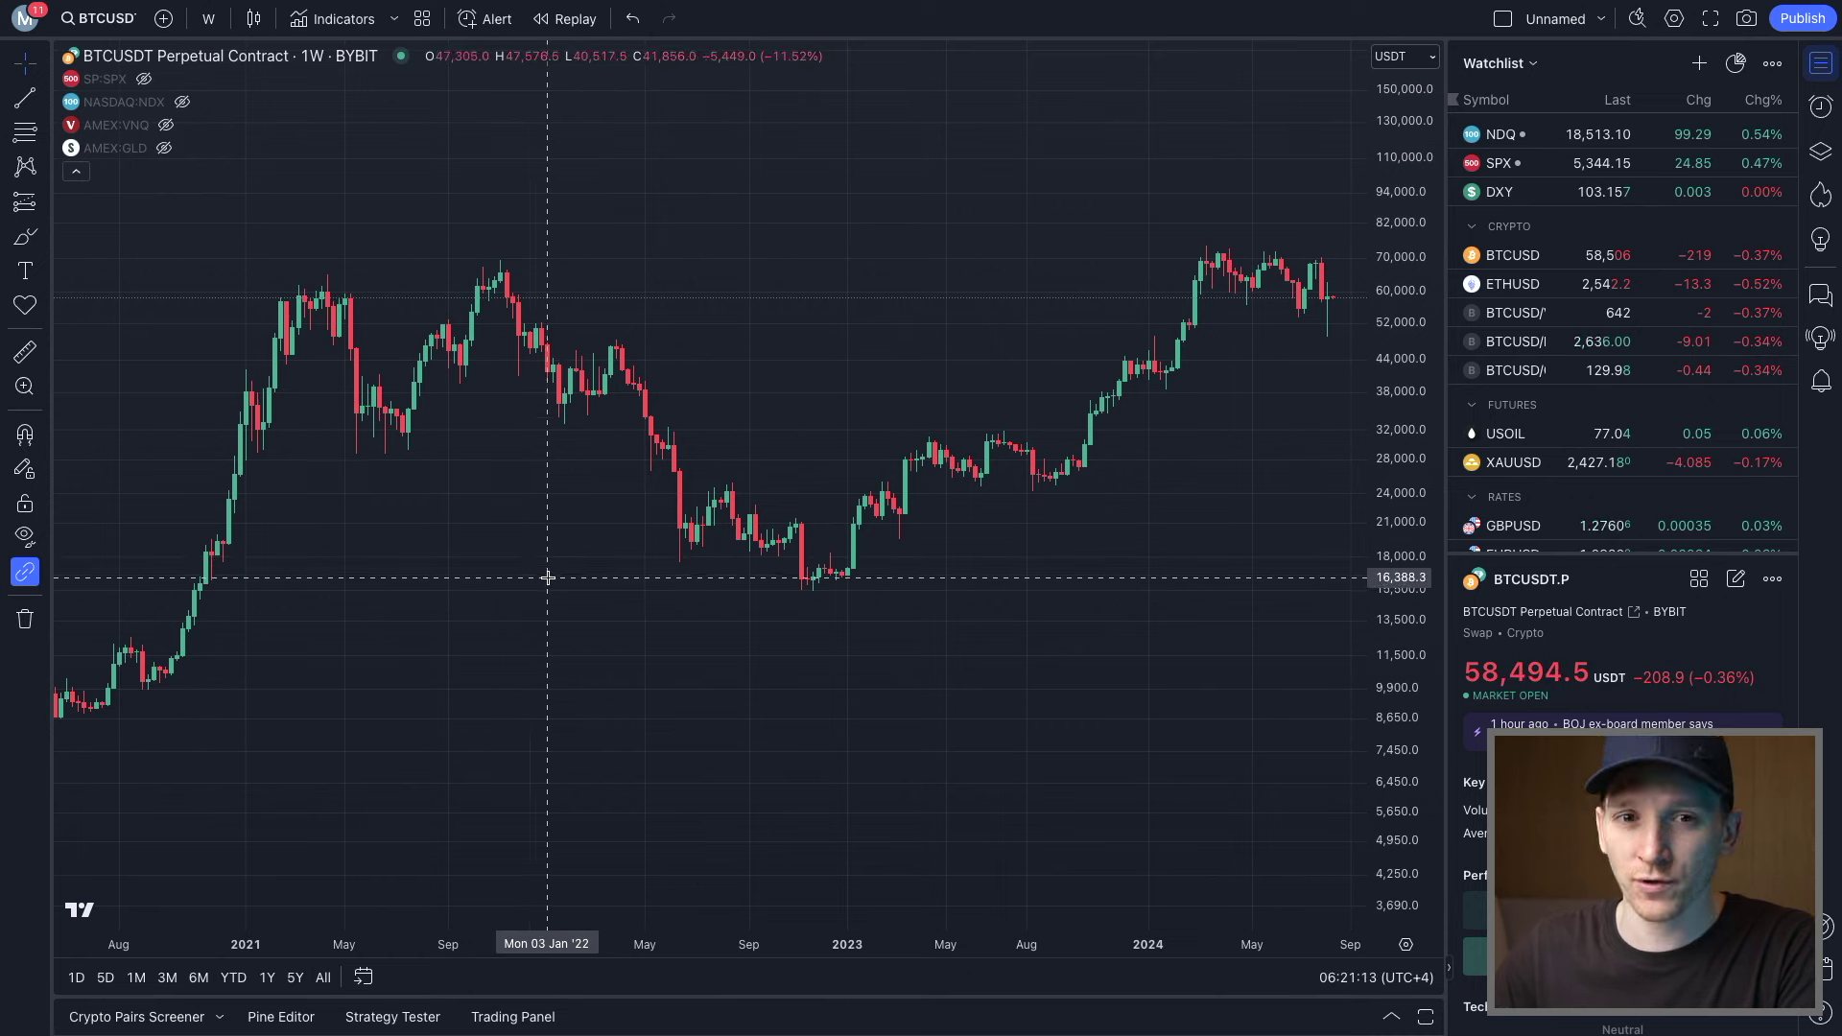
click(494, 1020)
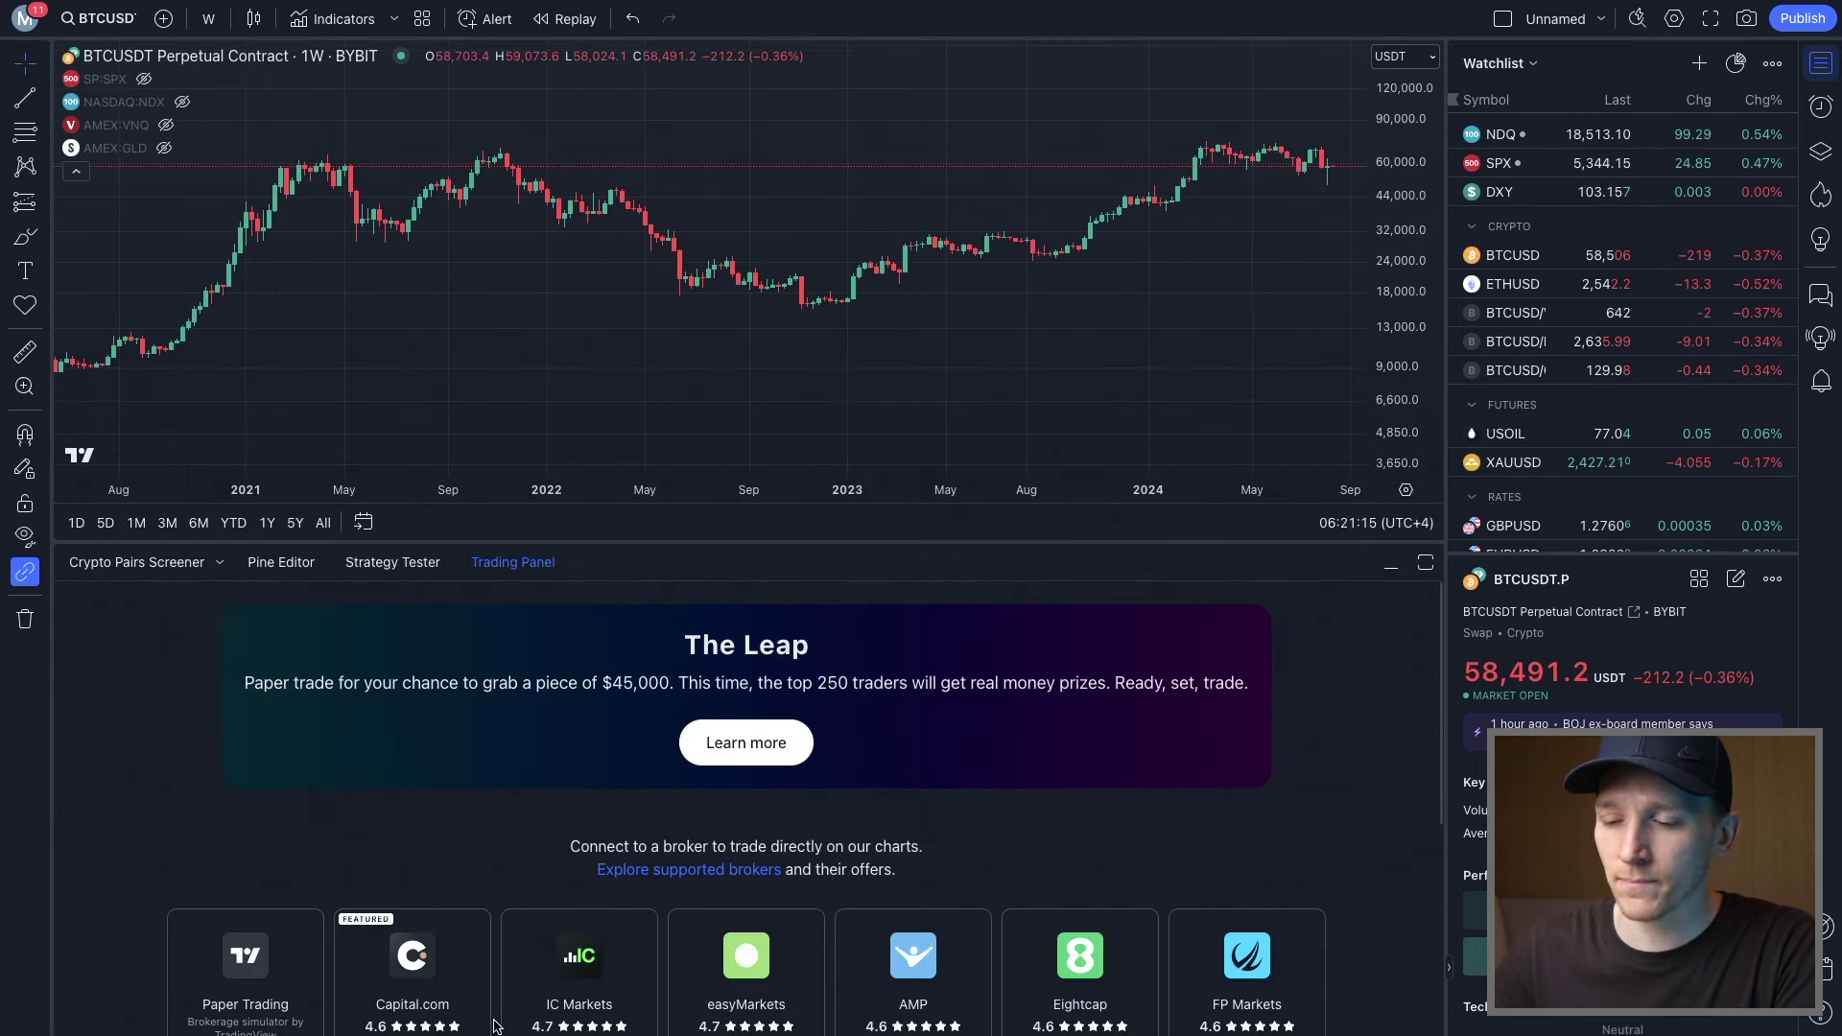
Show the full broker list in the Trading Panel and choose Bybit to connect
scroll(567, 823, down, 3)
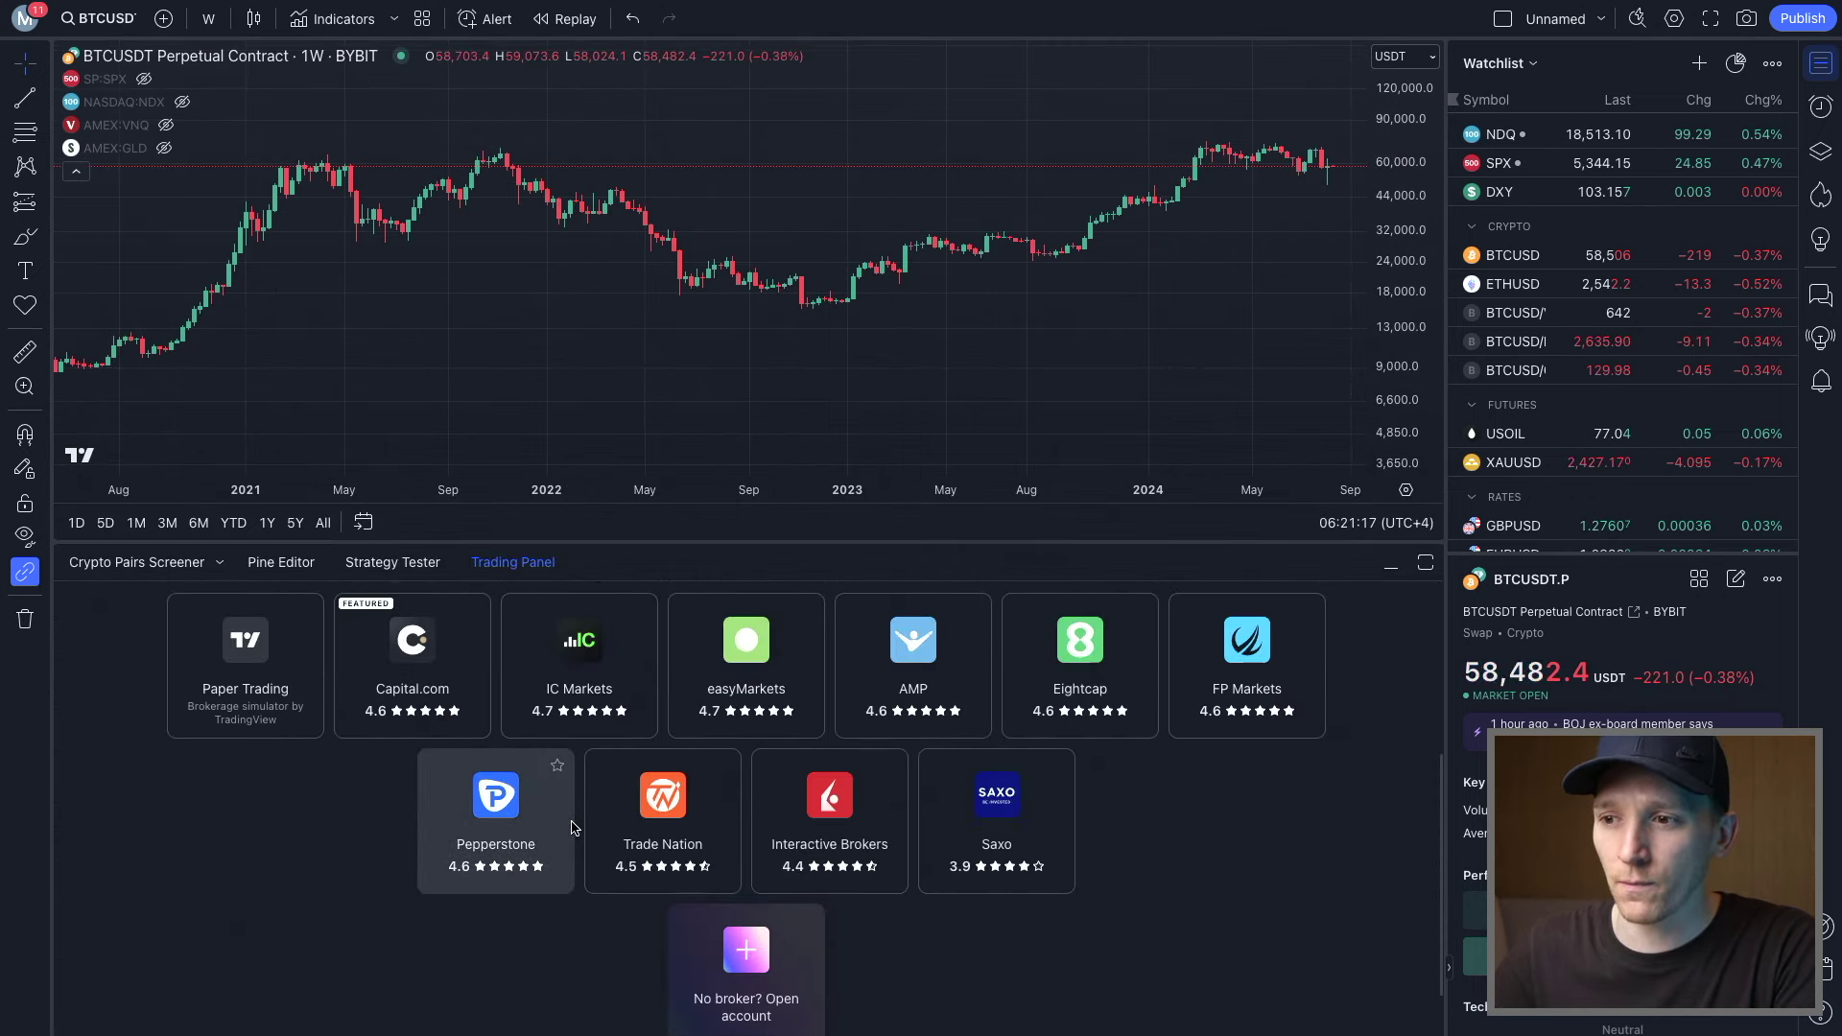
scroll(570, 825, down, 2)
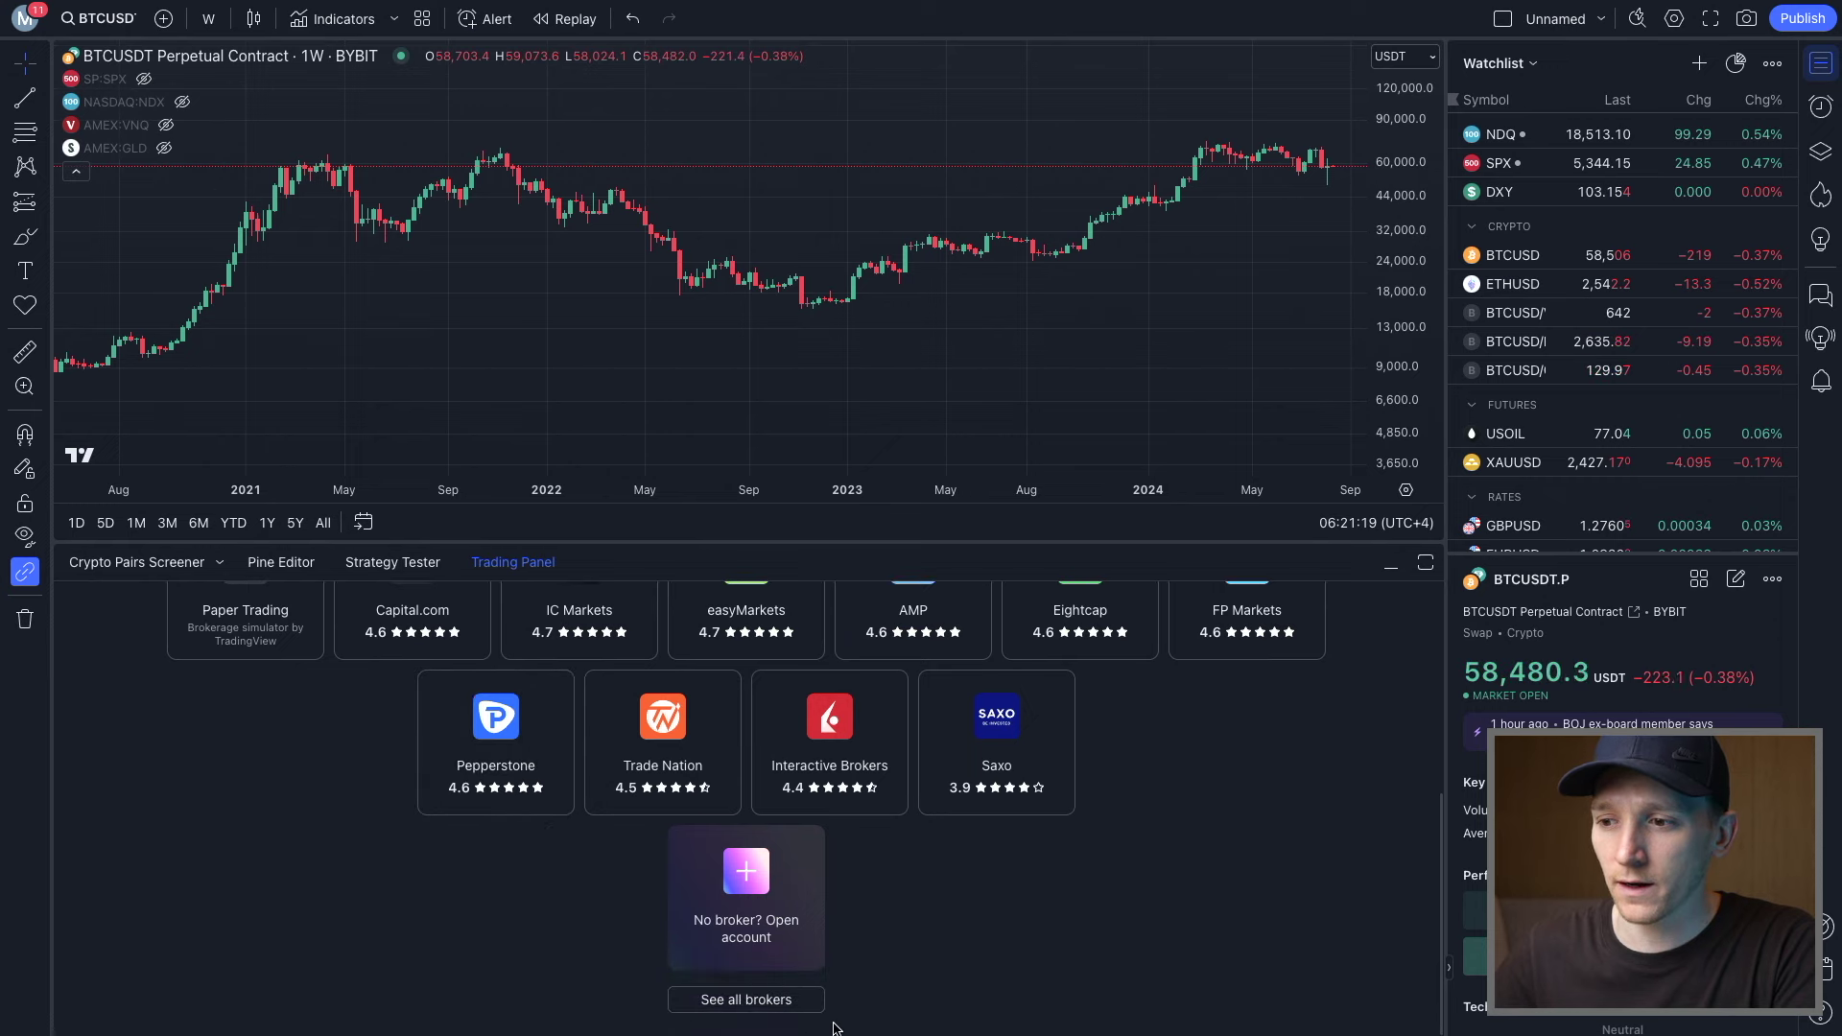
click(811, 1004)
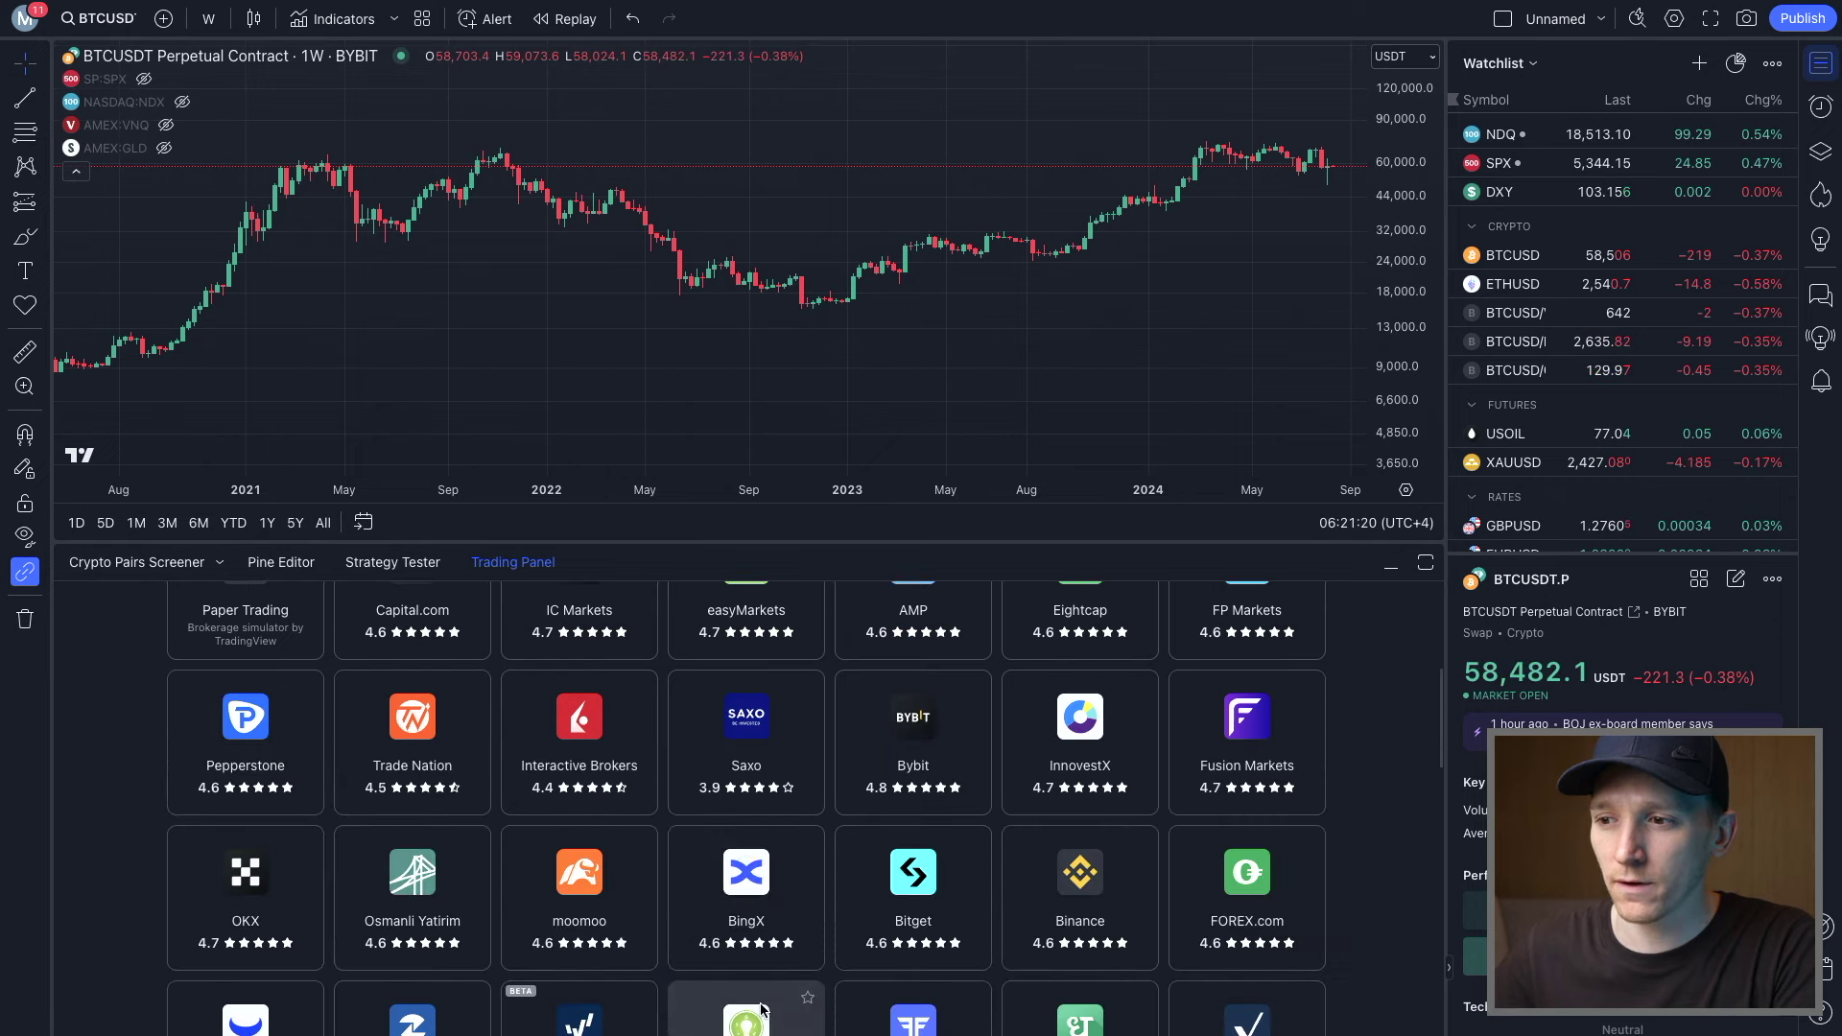
click(902, 716)
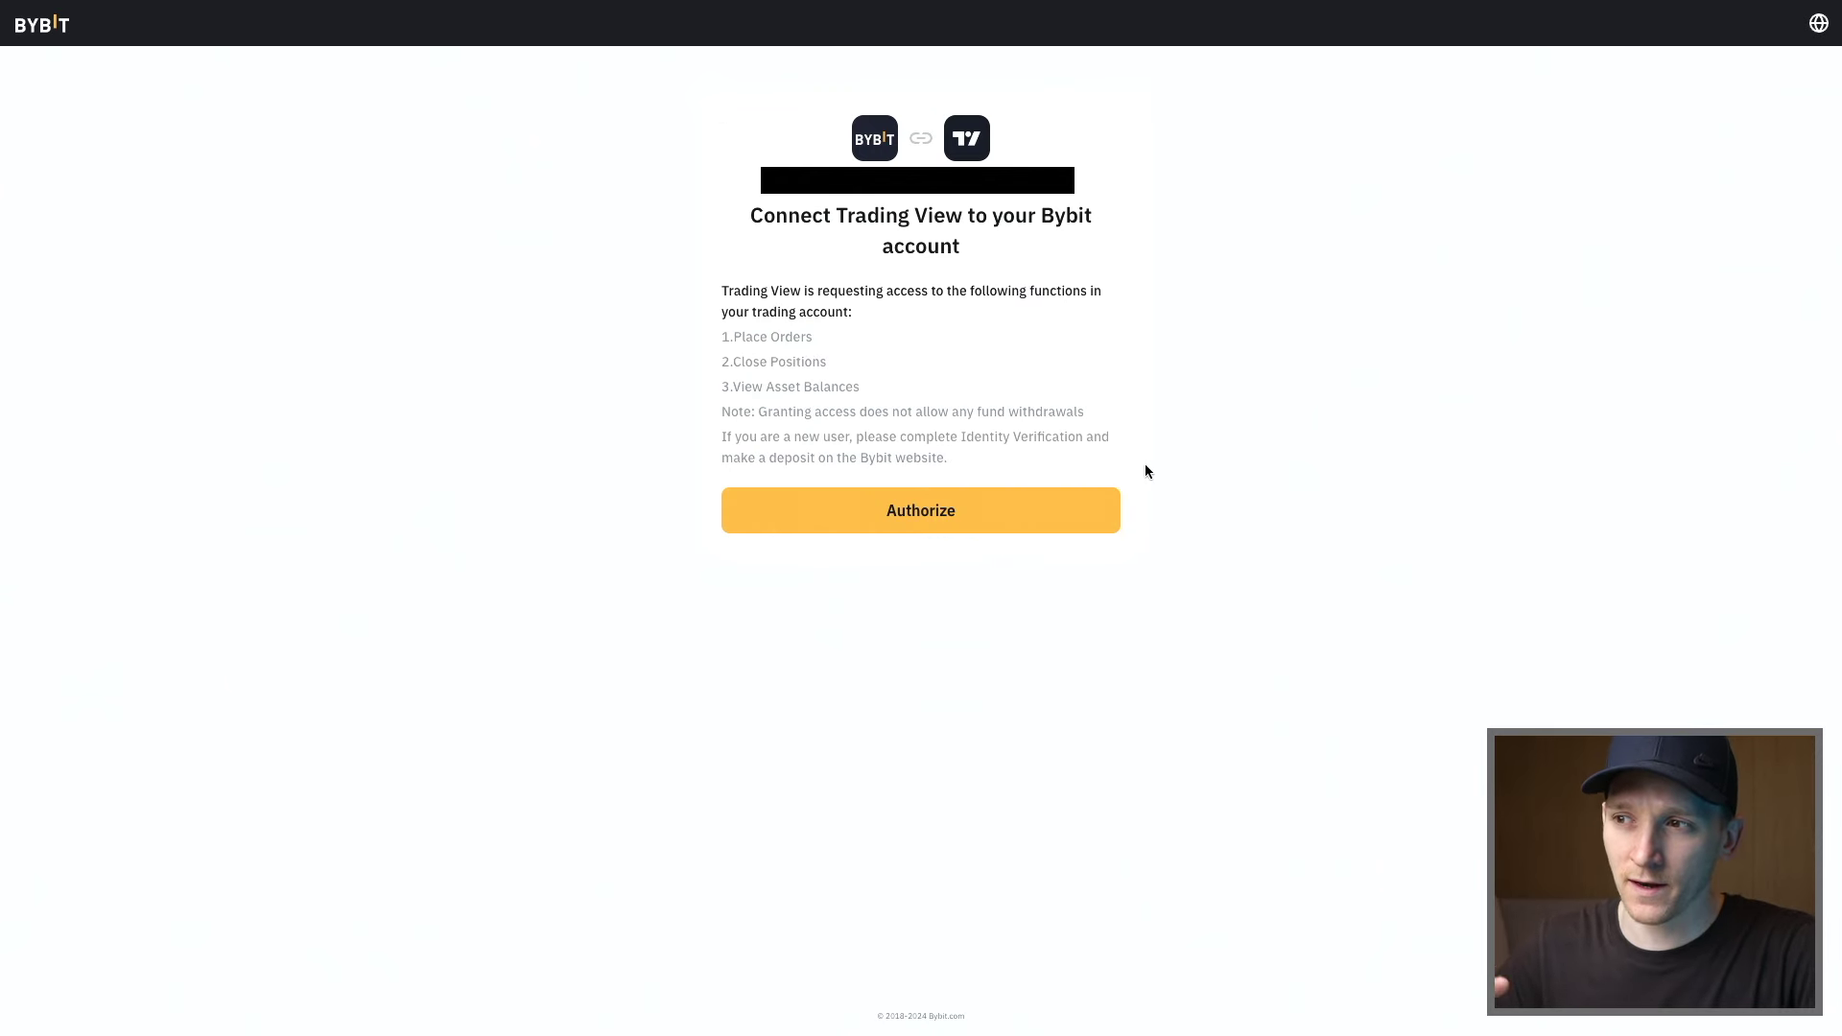
Authorize TradingView on Bybit to place orders, close positions and view balances
click(882, 522)
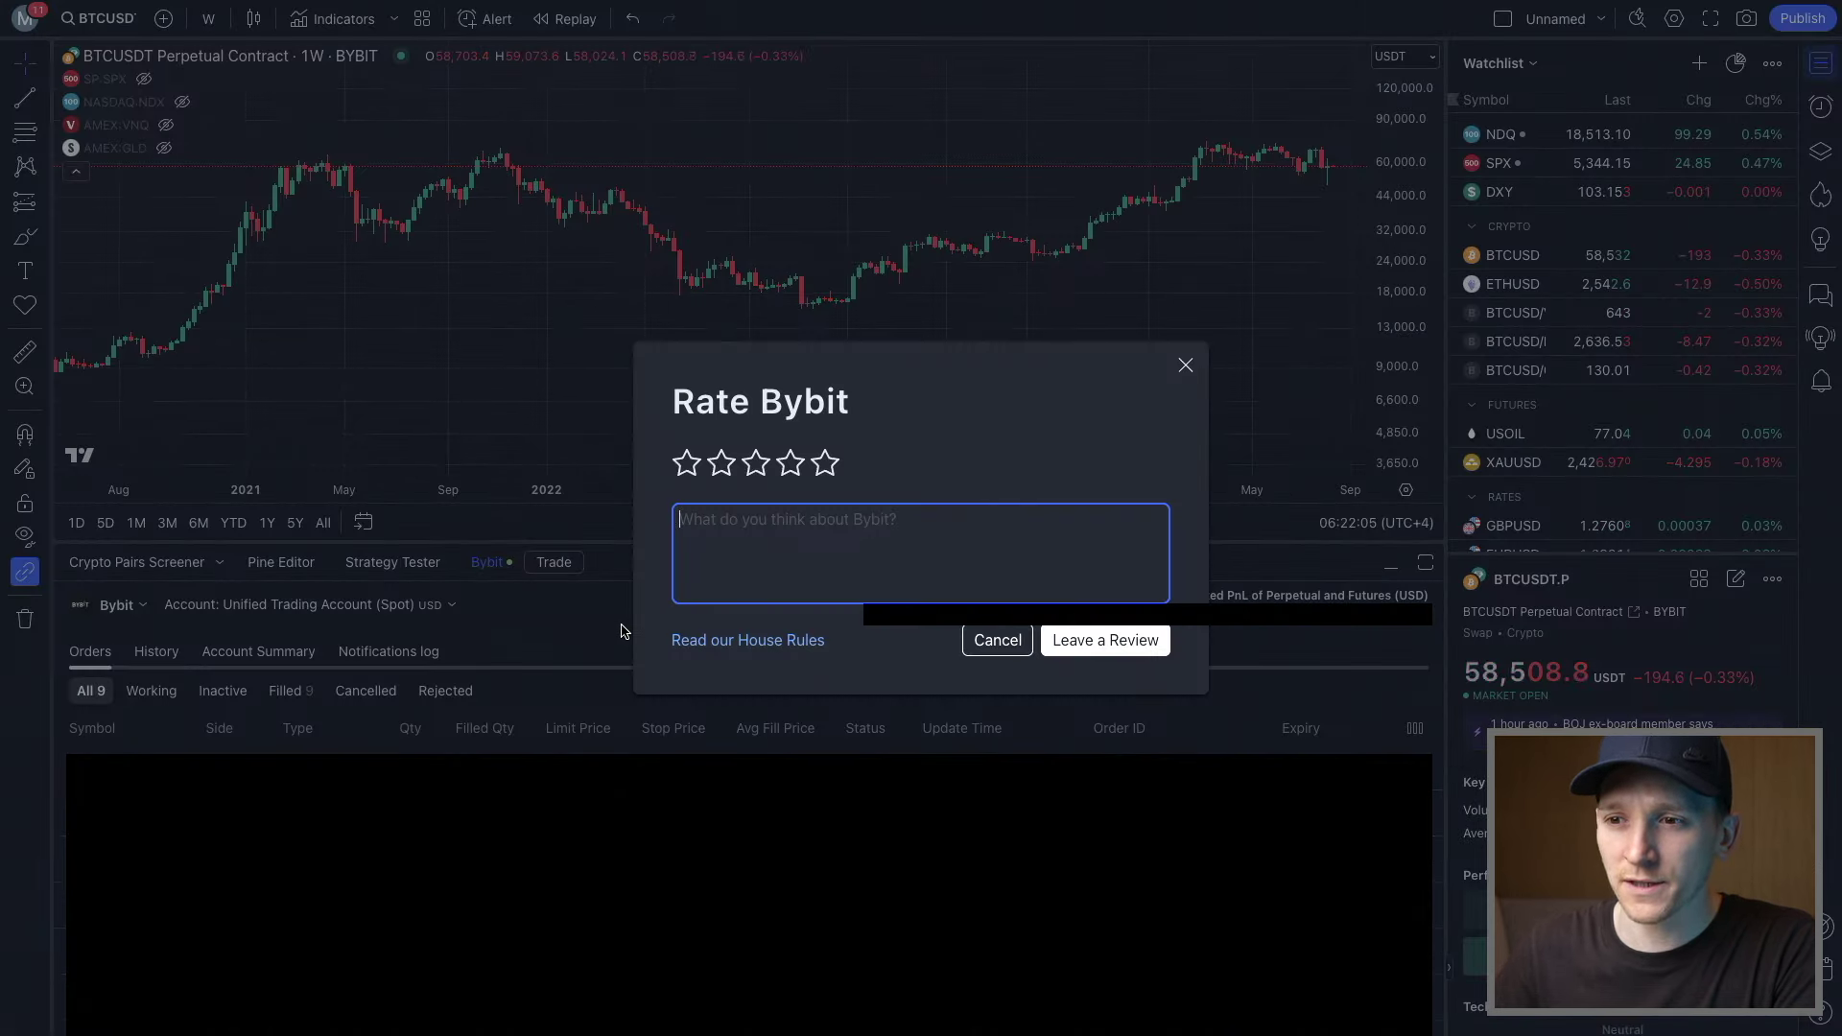
Dismiss the Rate Bybit prompt and switch the Bybit account to Inverse Derivatives
click(1186, 364)
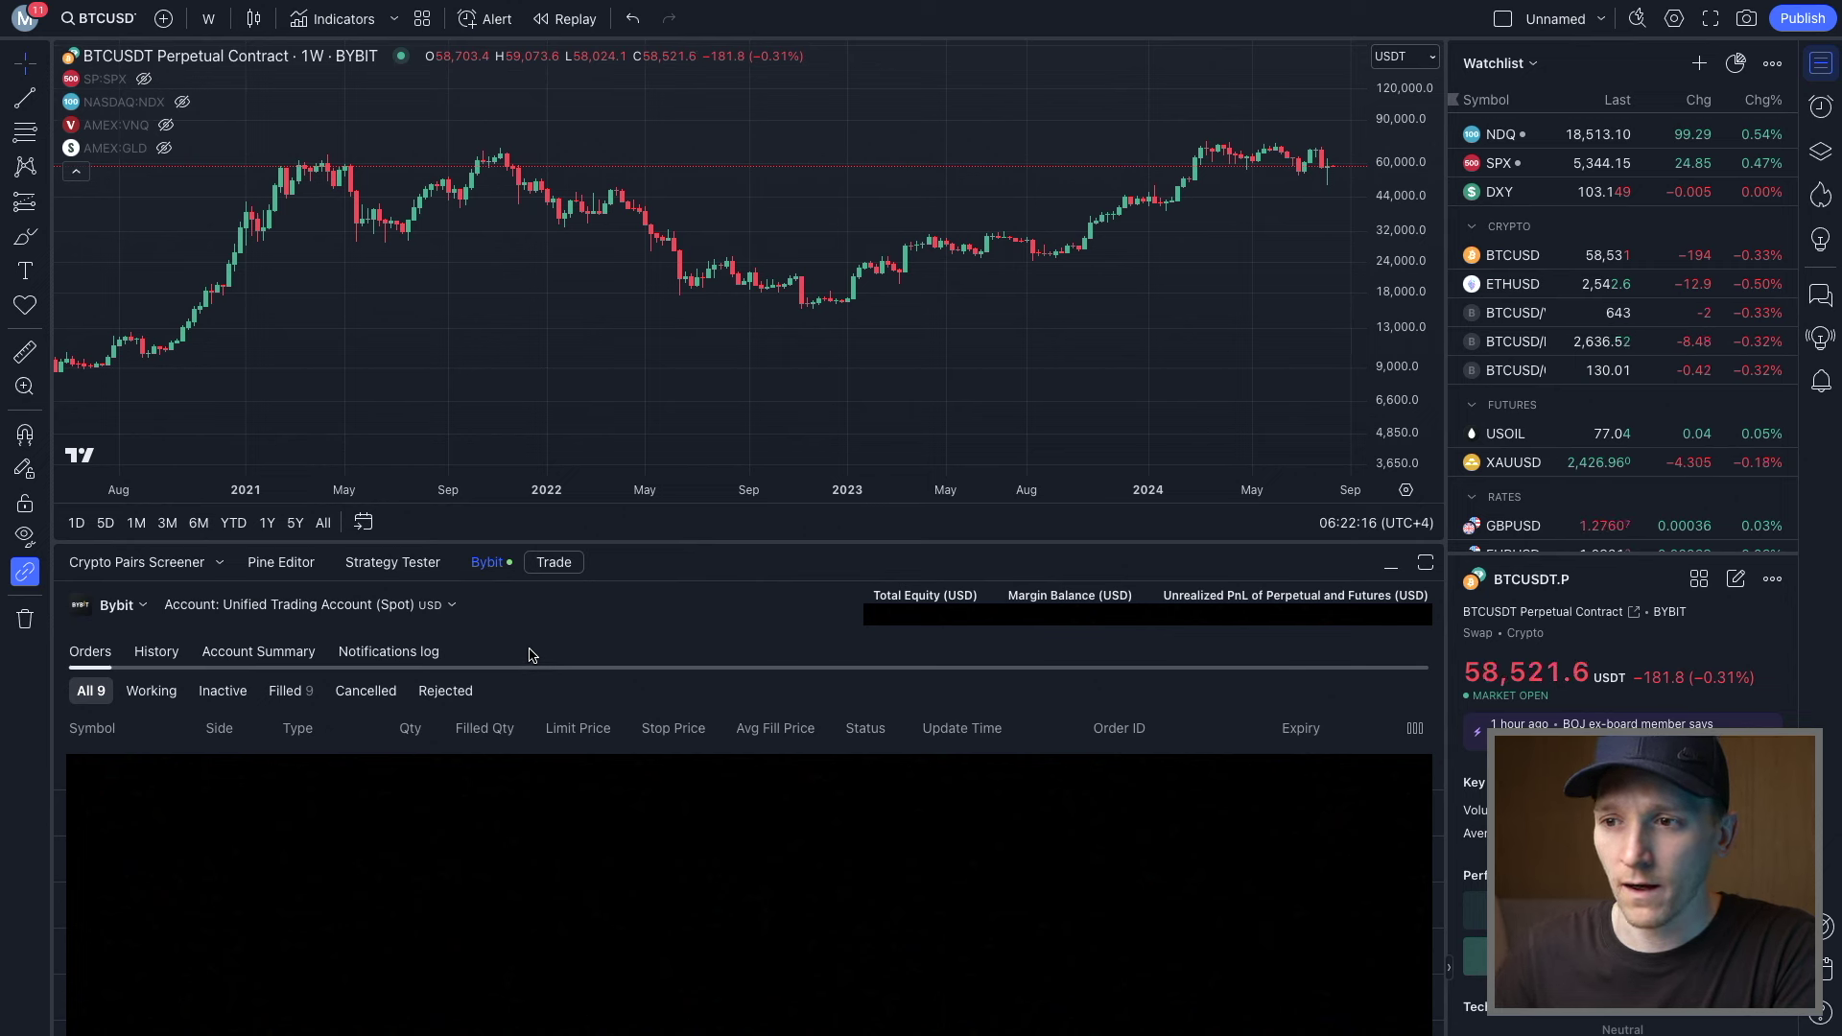
click(426, 612)
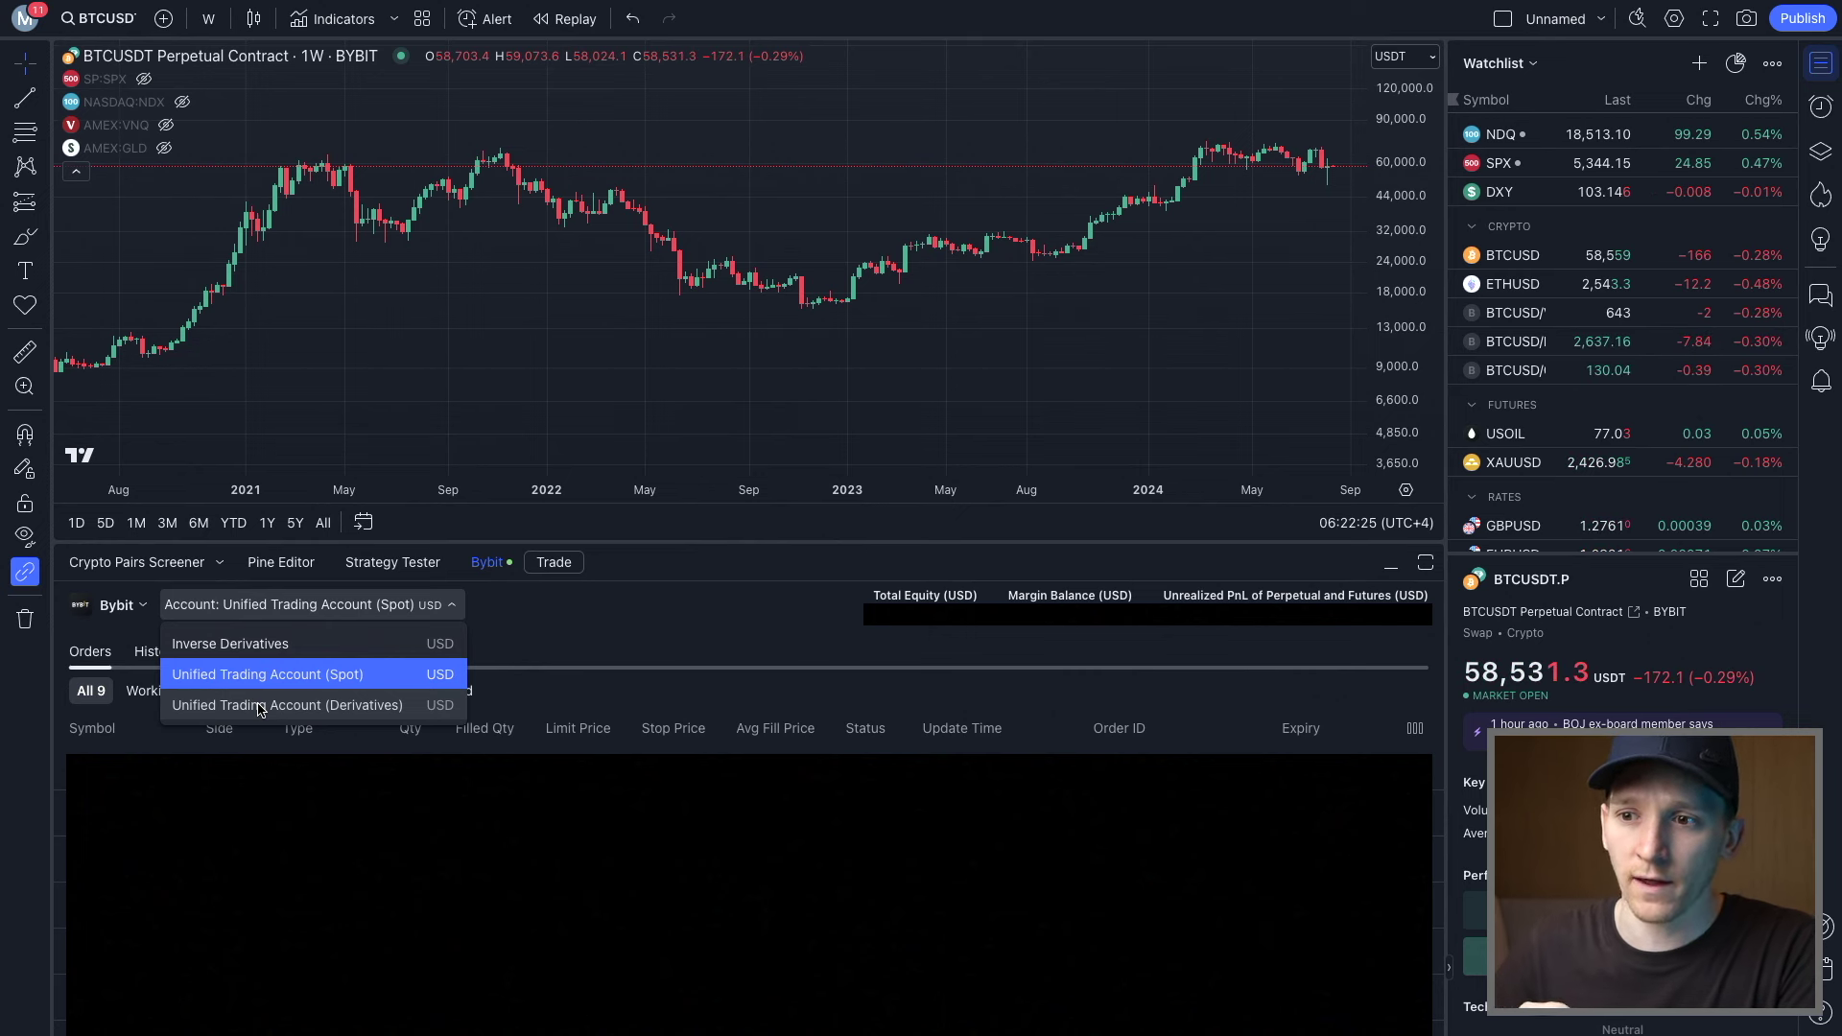
click(257, 645)
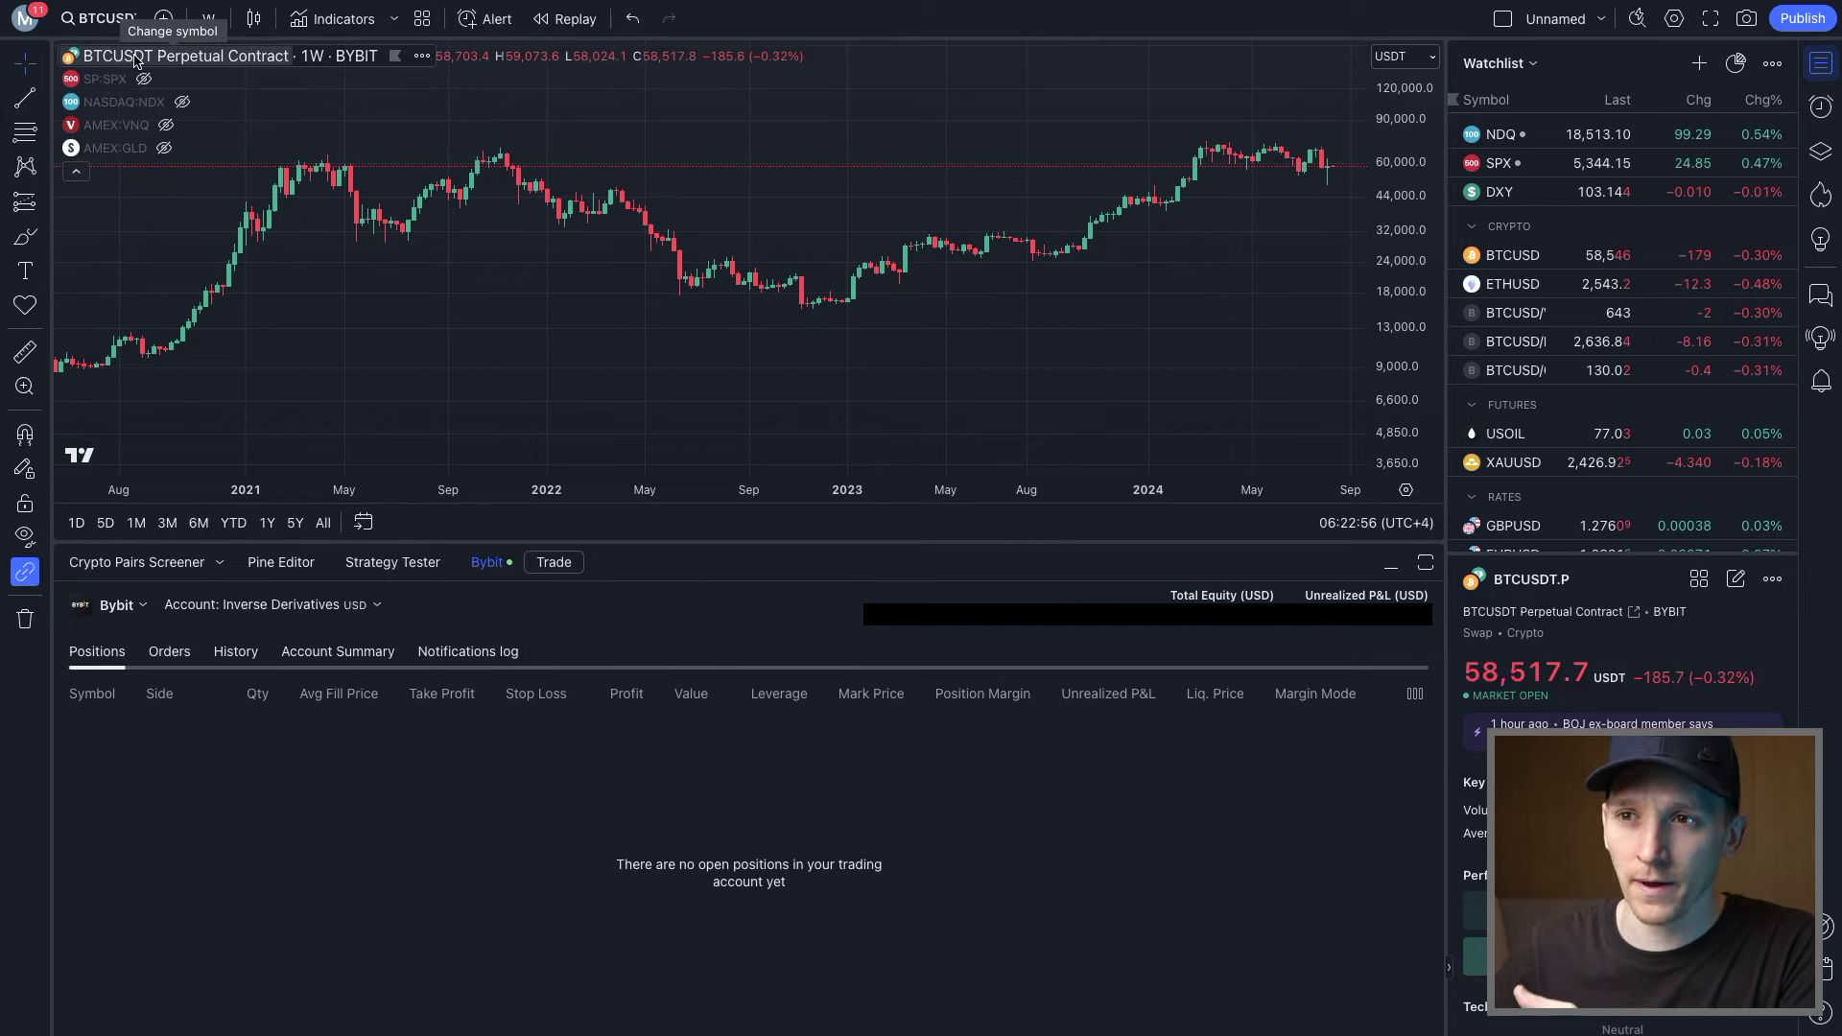
Load Bybit's BTCUSDT.P perpetual contract on the chart using the symbol search's Bybit source
click(105, 27)
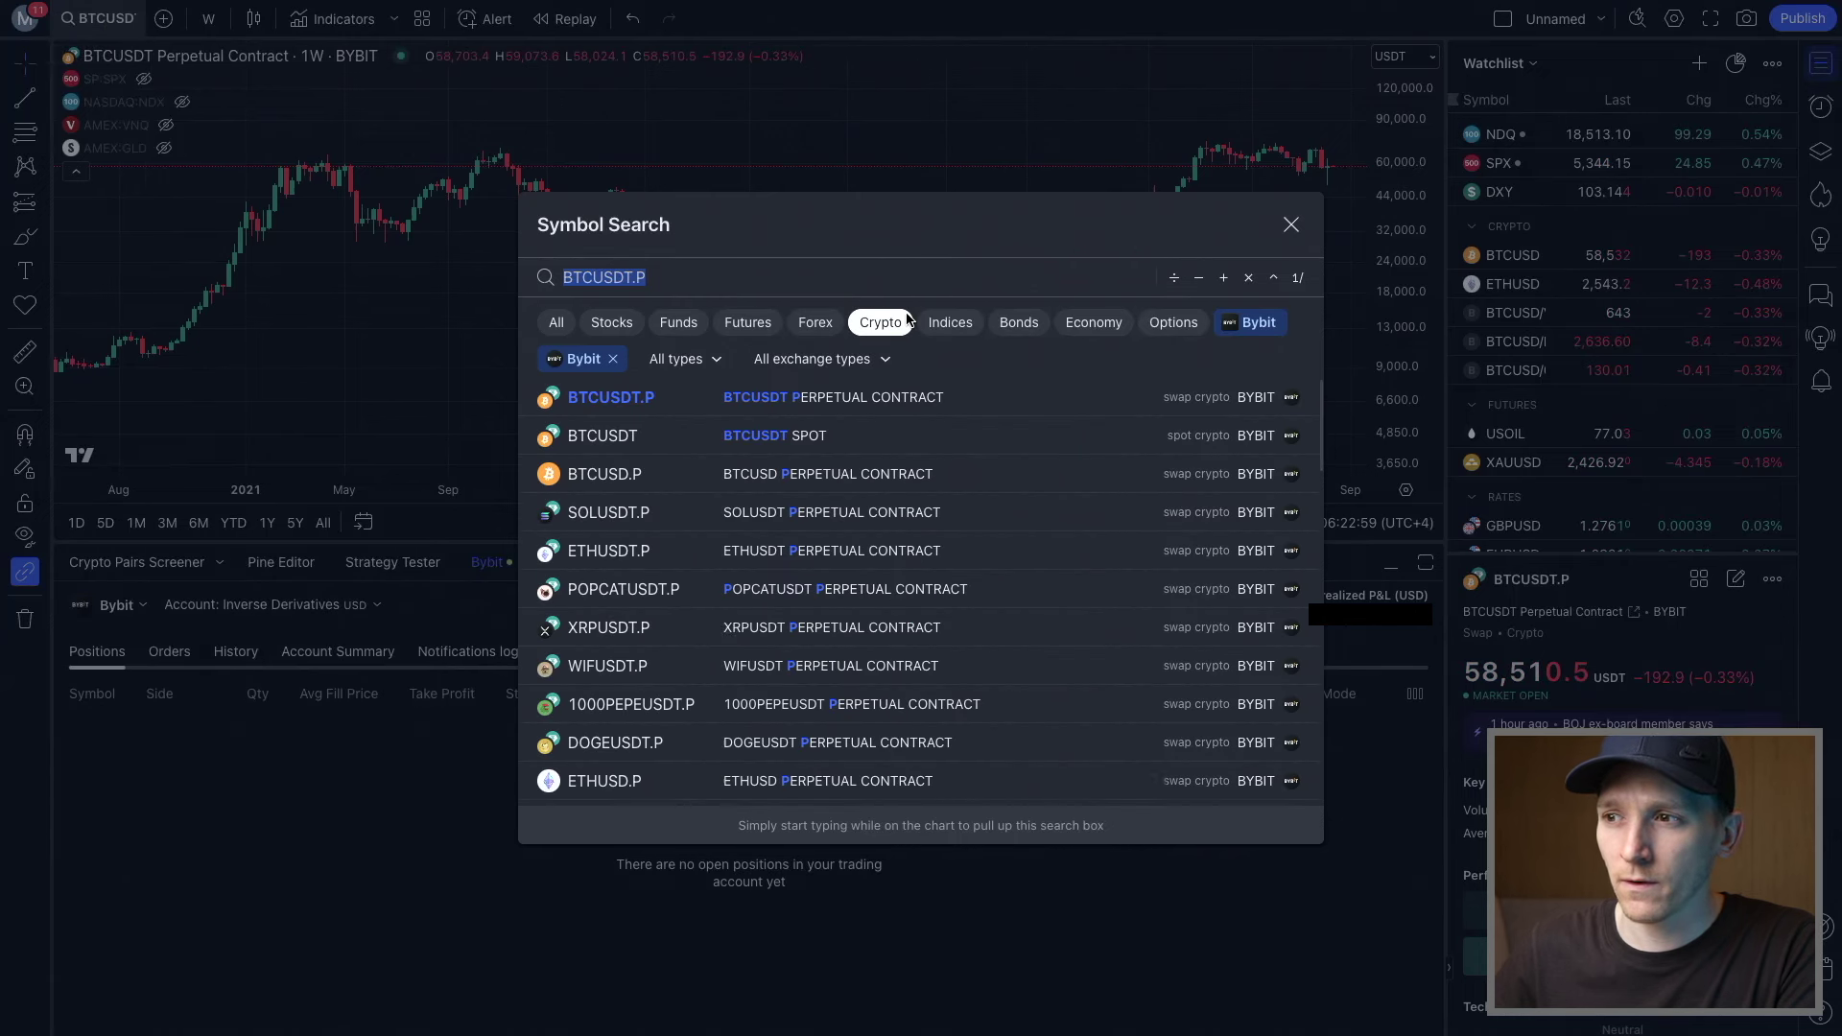
click(613, 360)
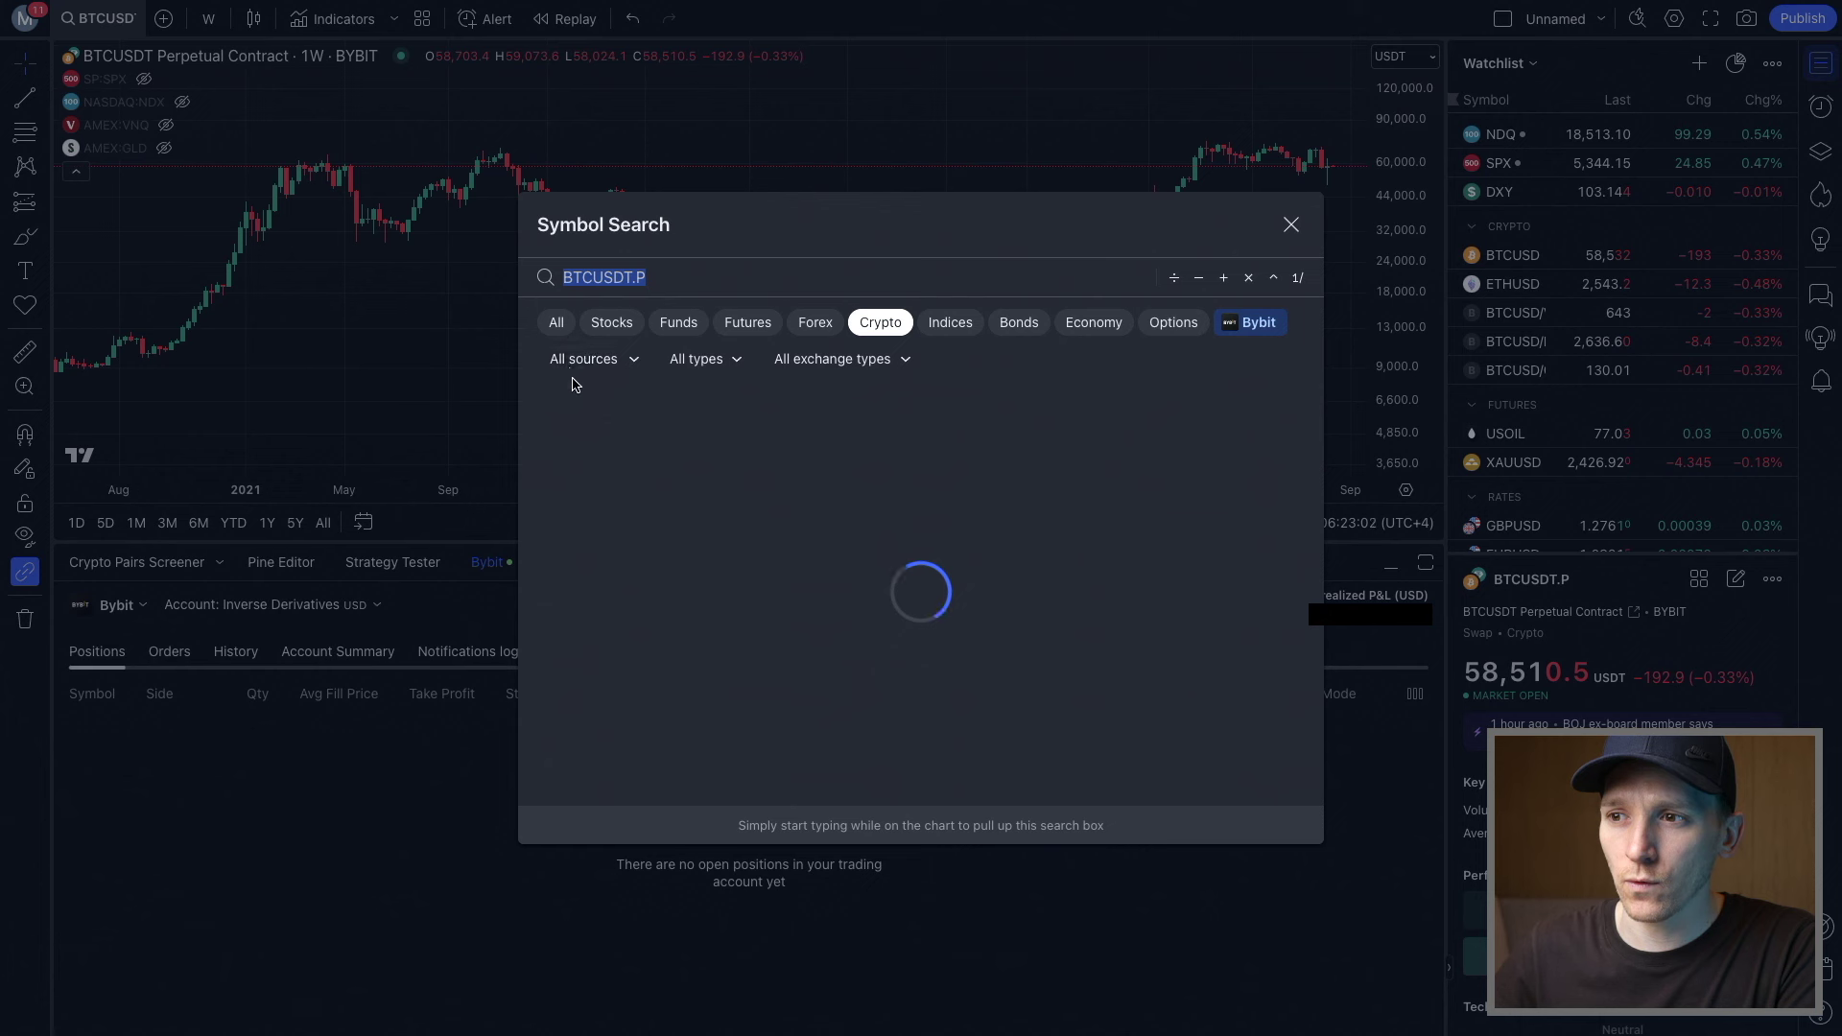
click(605, 363)
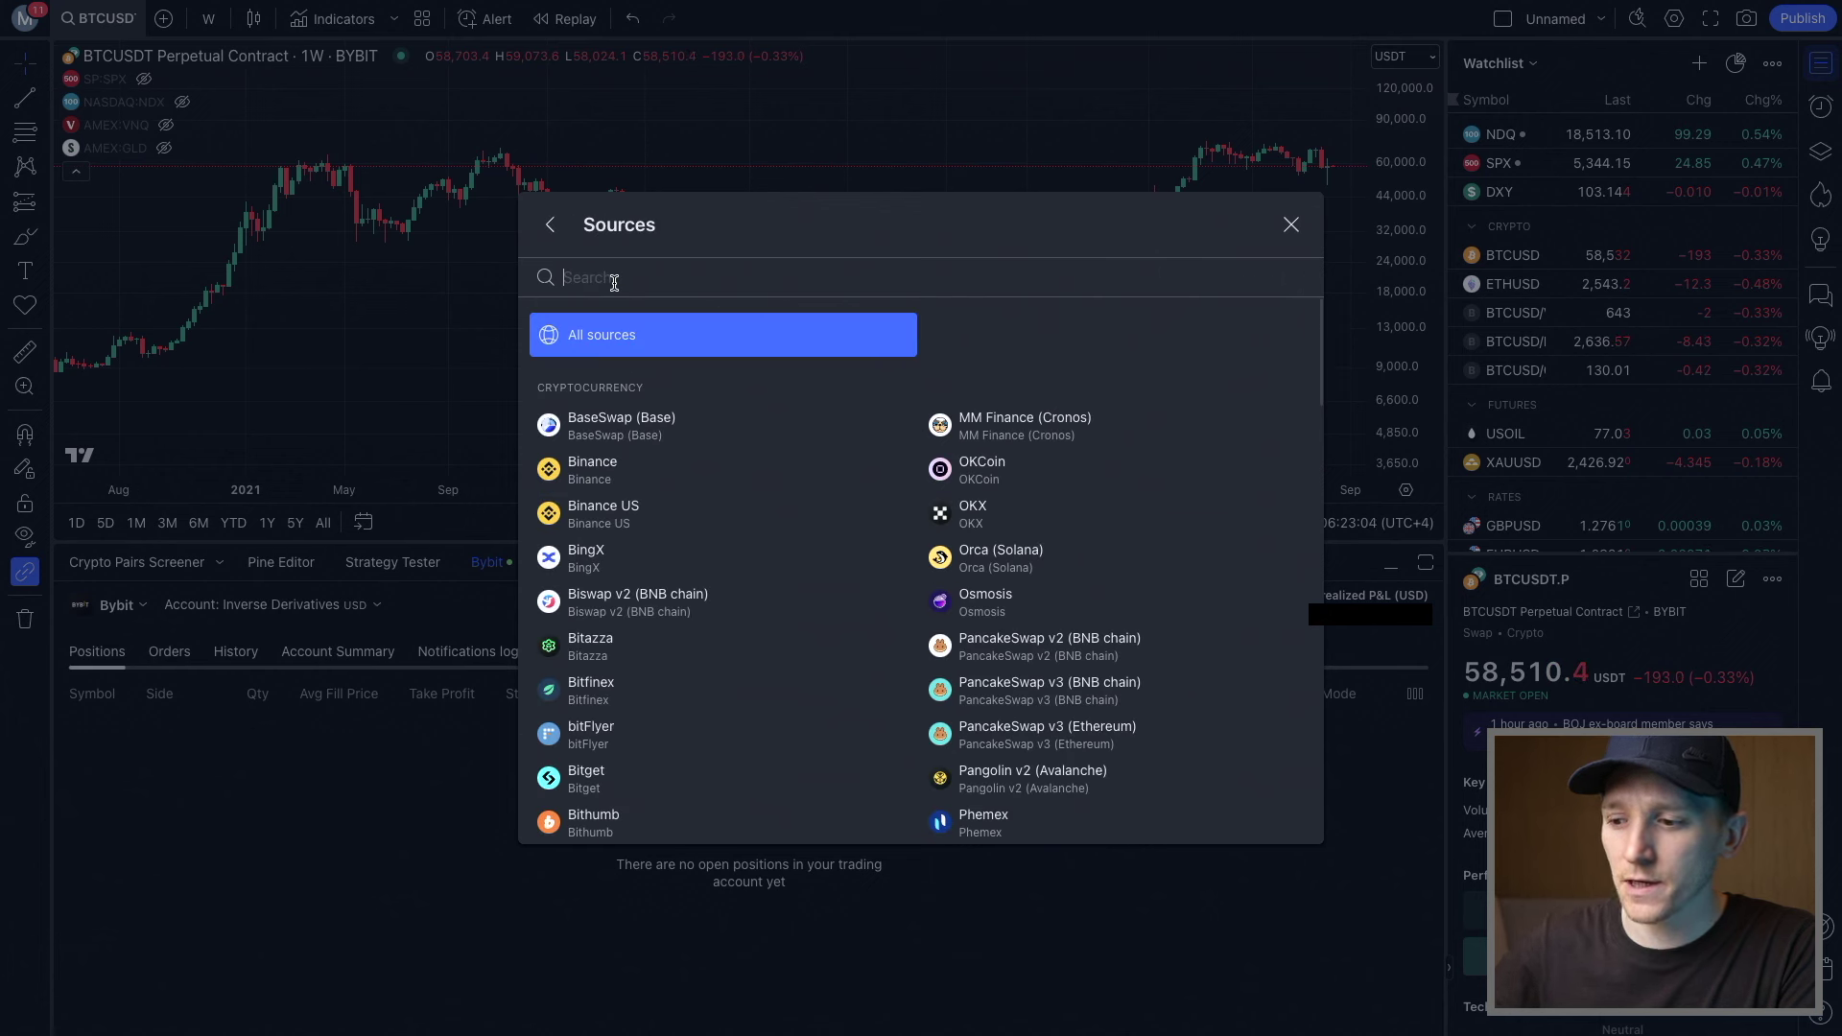
text(bybit)
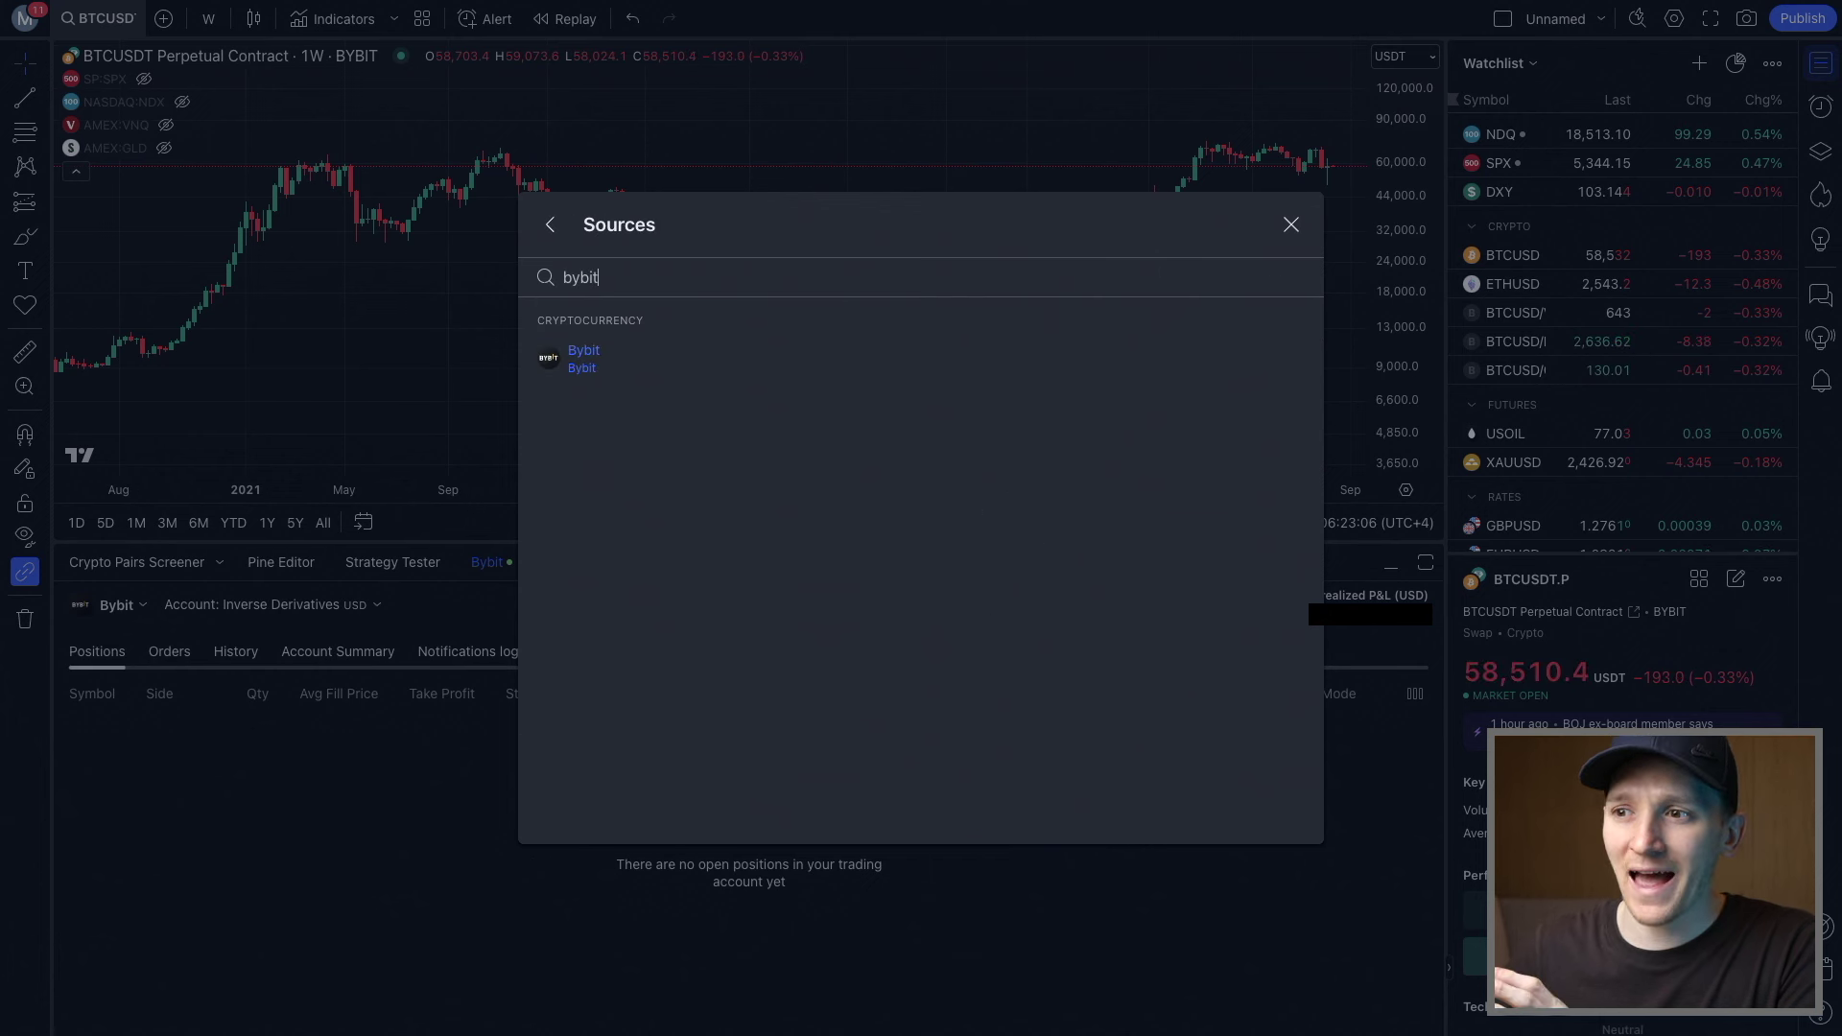
click(583, 358)
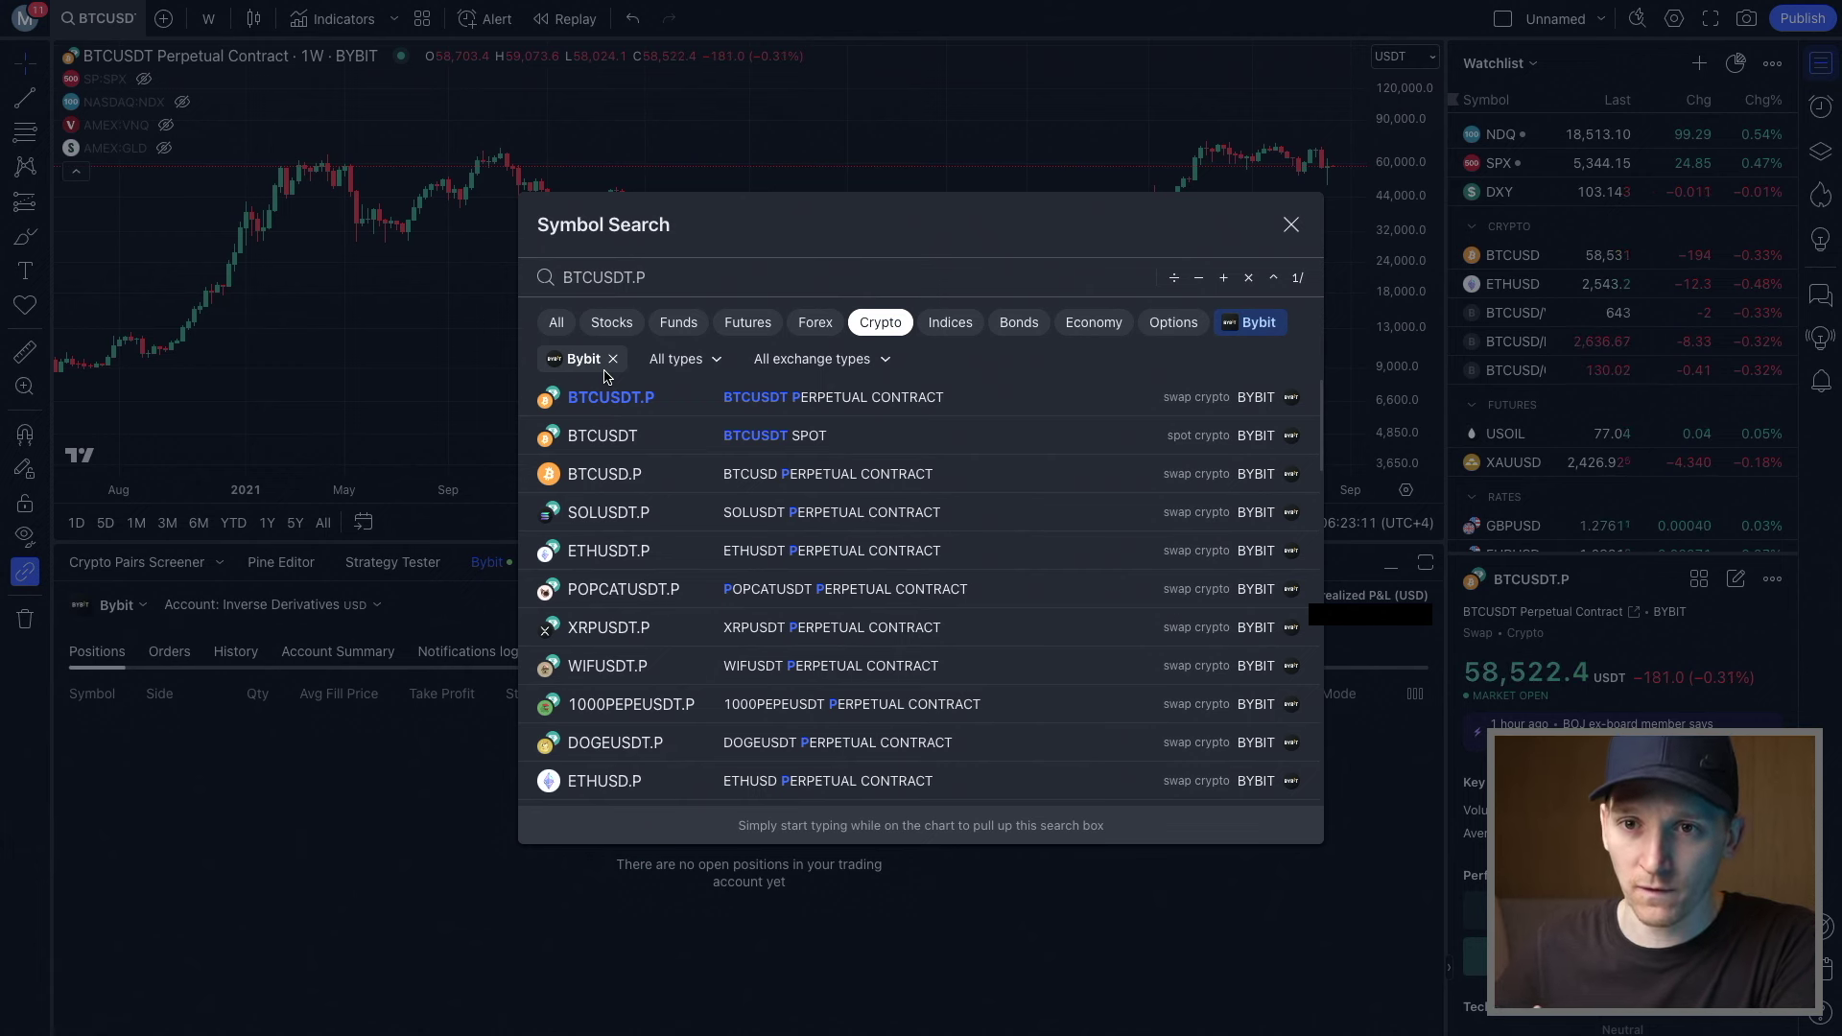
click(777, 393)
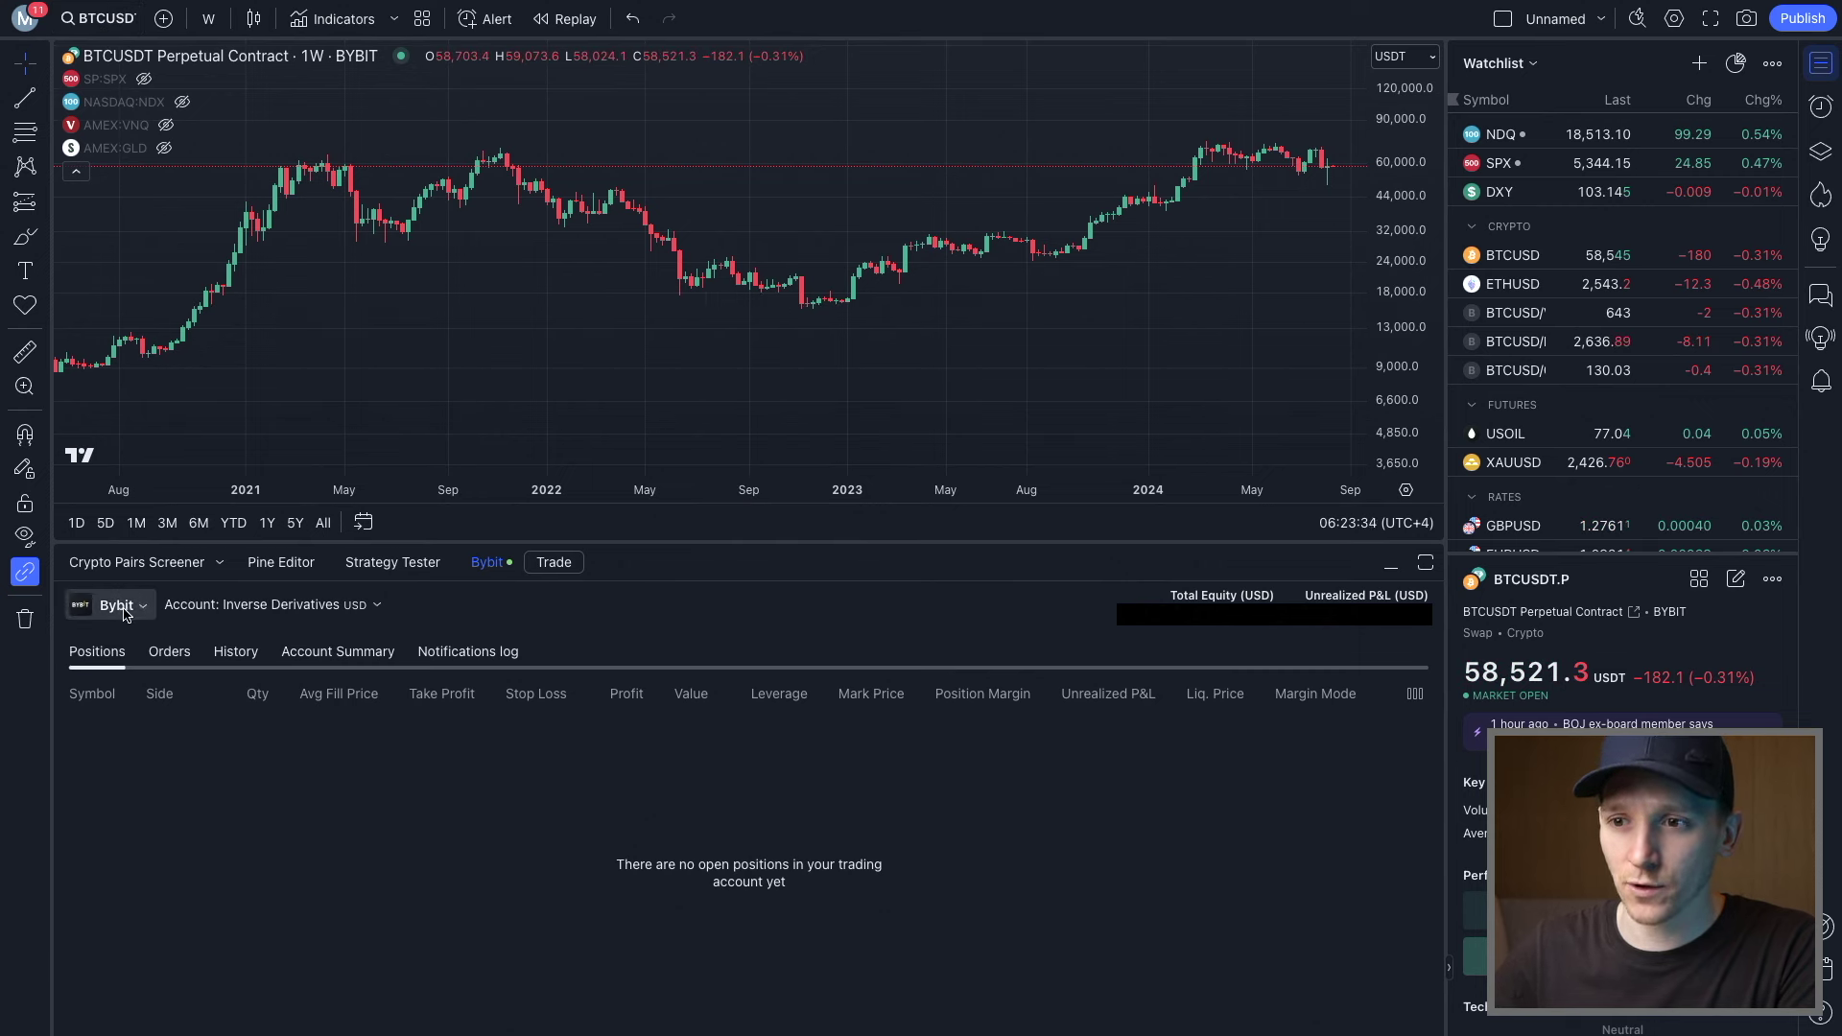
Switch the Bybit panel to the Unified Trading Account (Derivatives) and bring up the Alerts panel
click(134, 605)
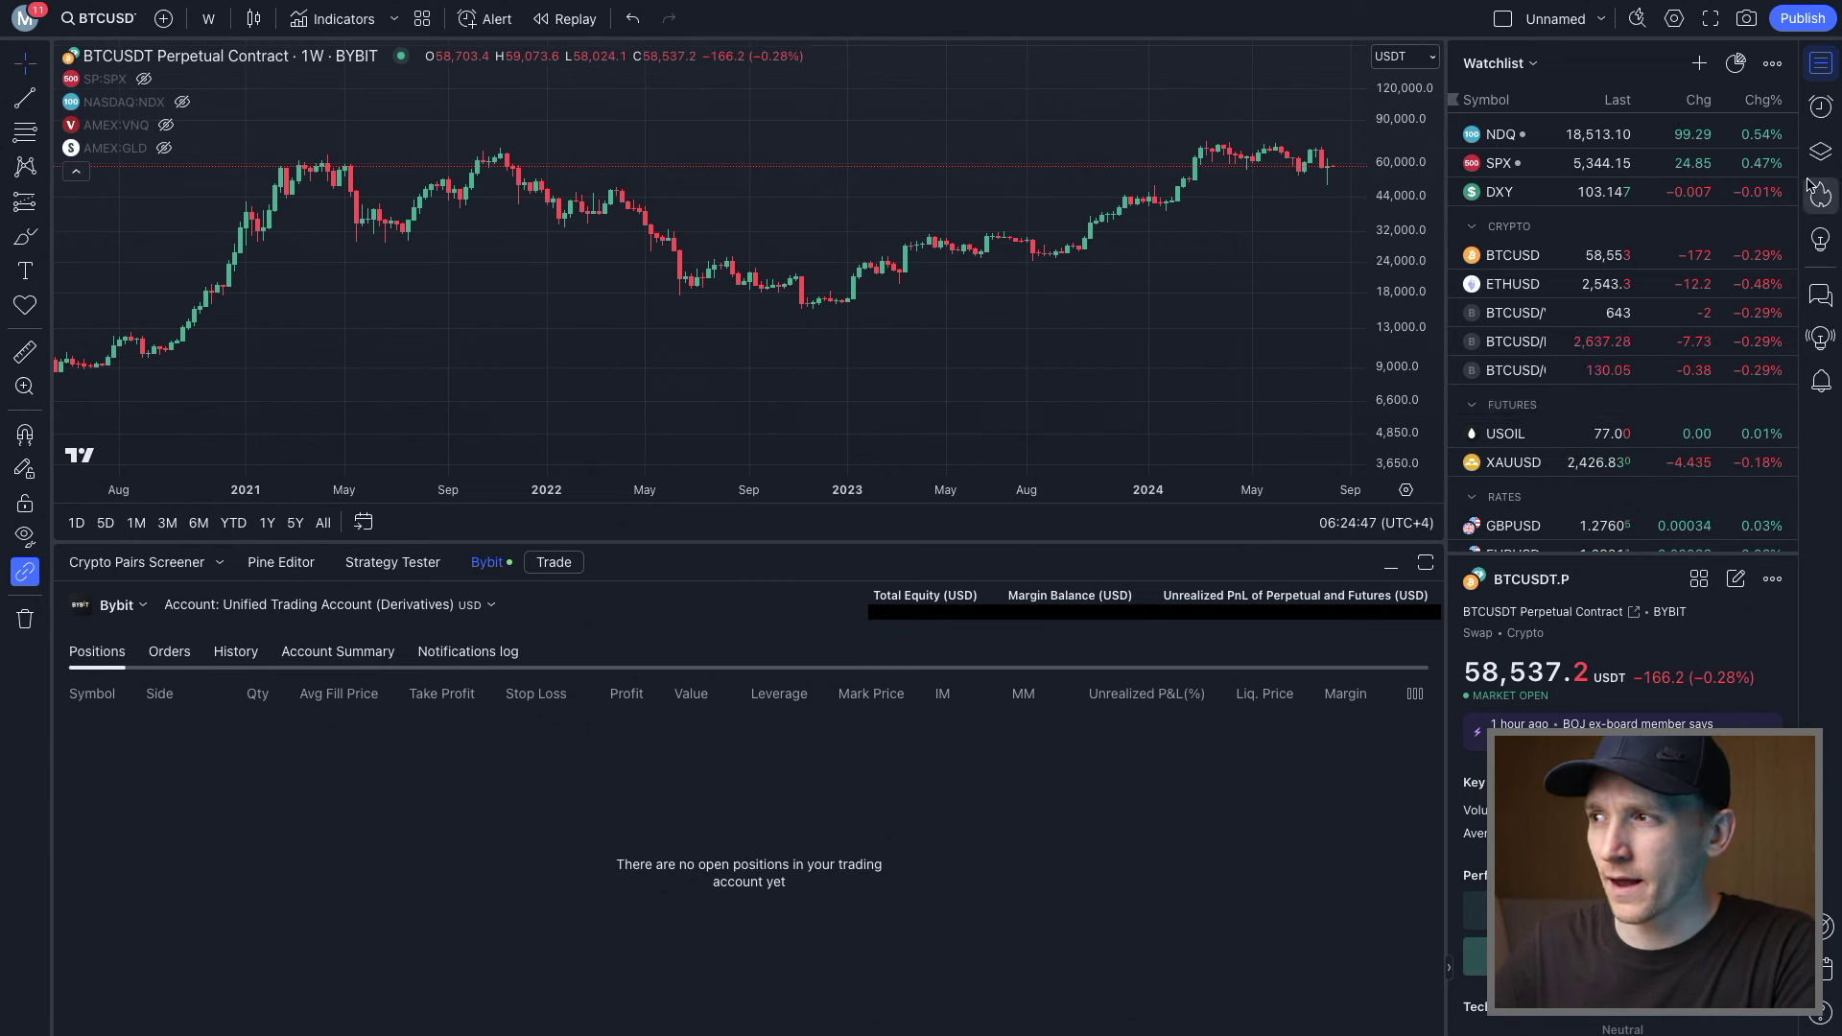
click(1820, 108)
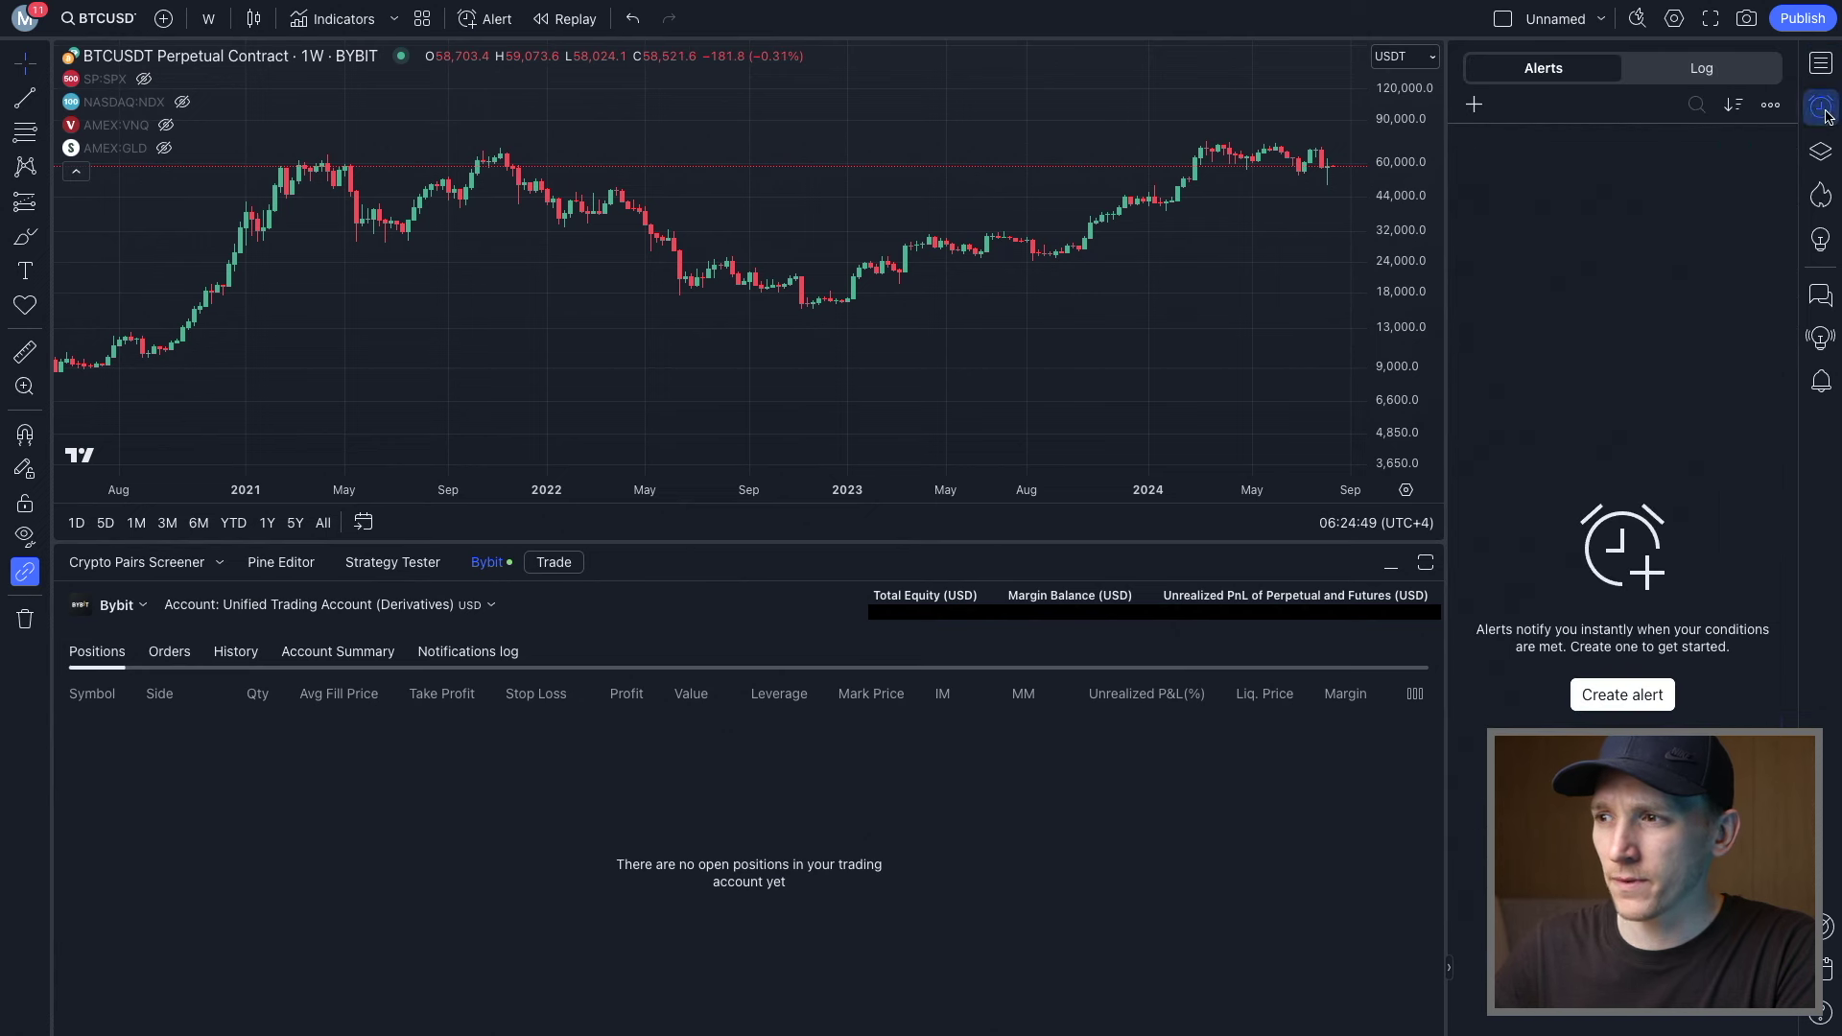
Start creating a new alert on BTCUSDT.P
click(1622, 694)
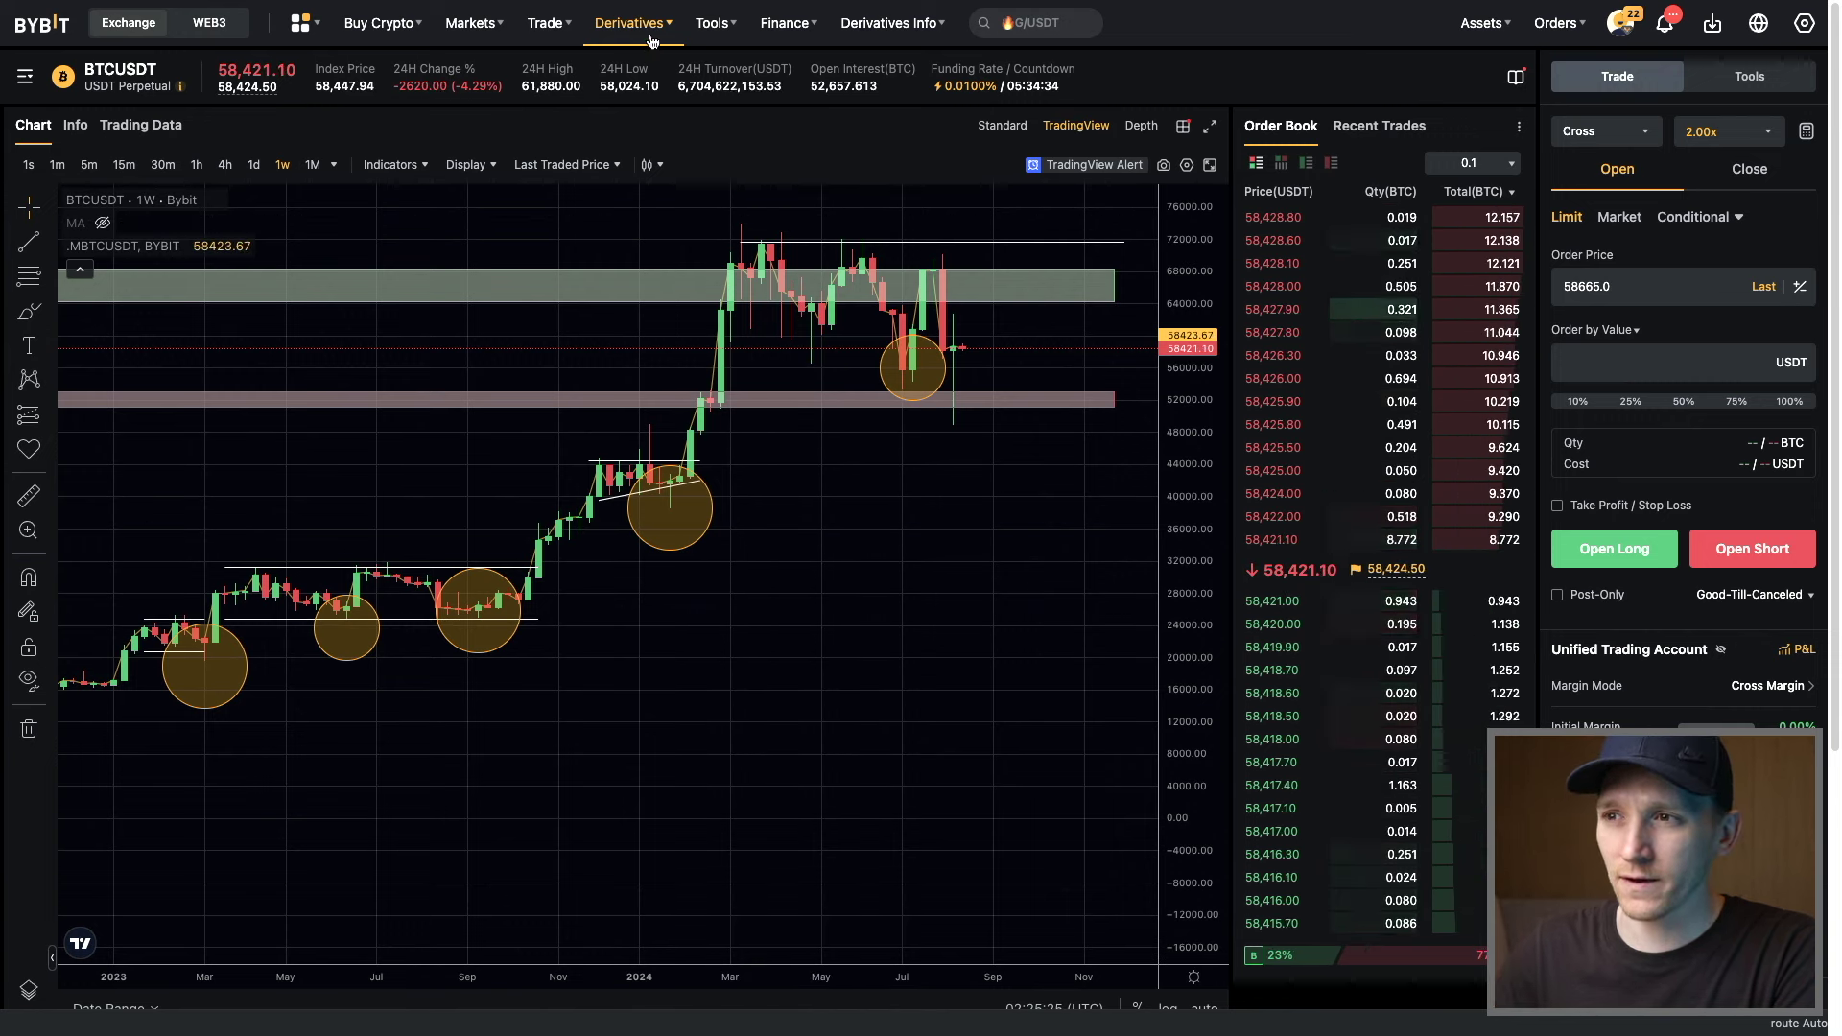
In Bybit's TradingView Alert setup, acknowledge the risk warning and copy the webhook URL
click(1046, 169)
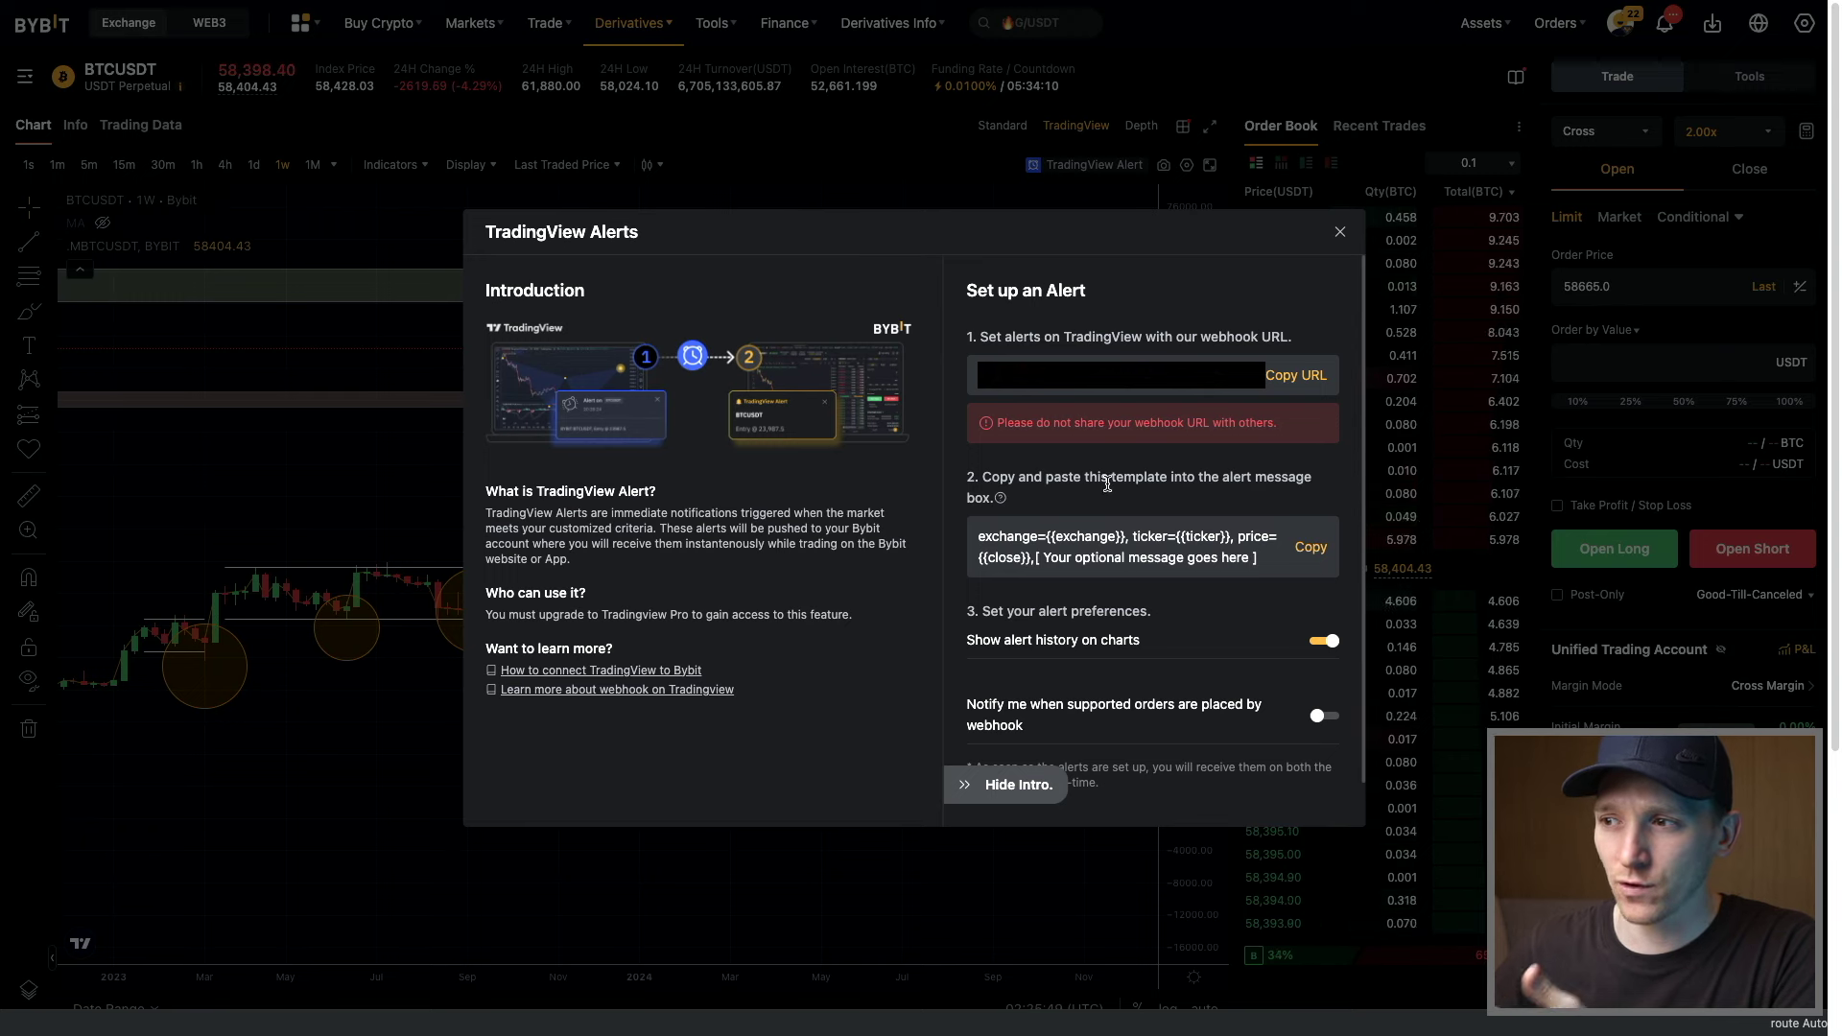
click(1296, 376)
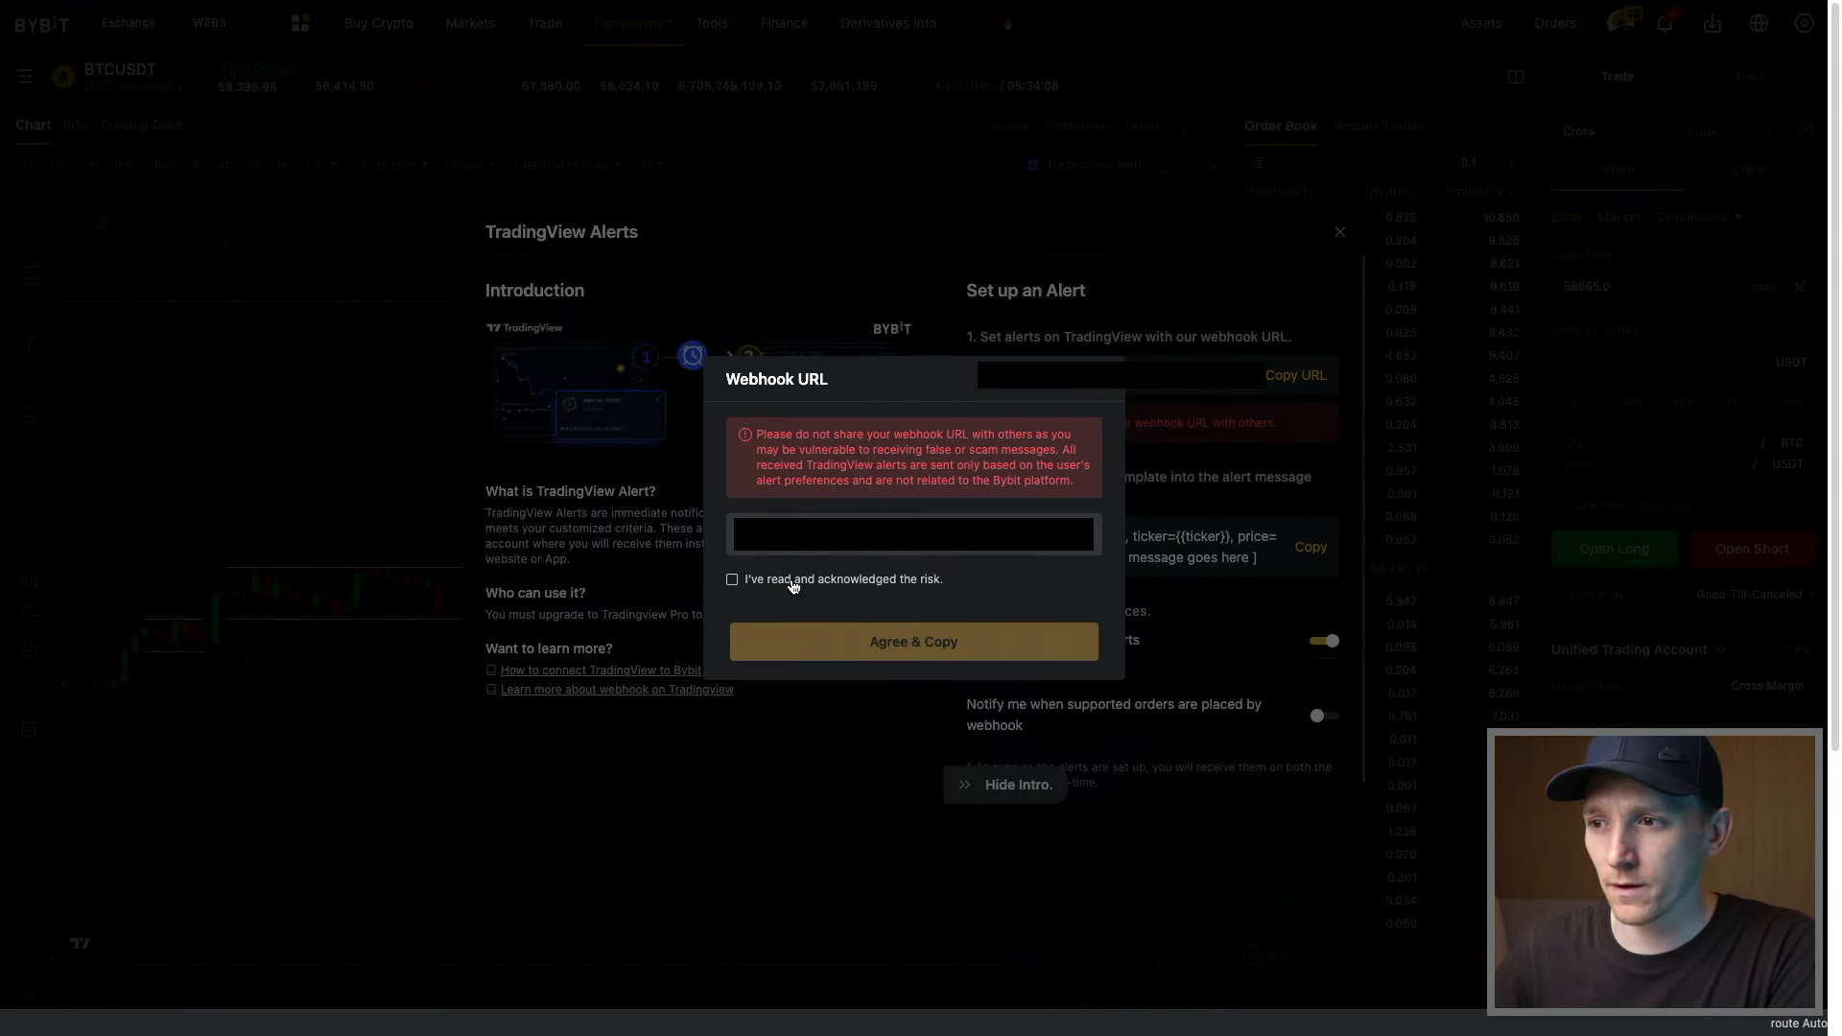
click(742, 583)
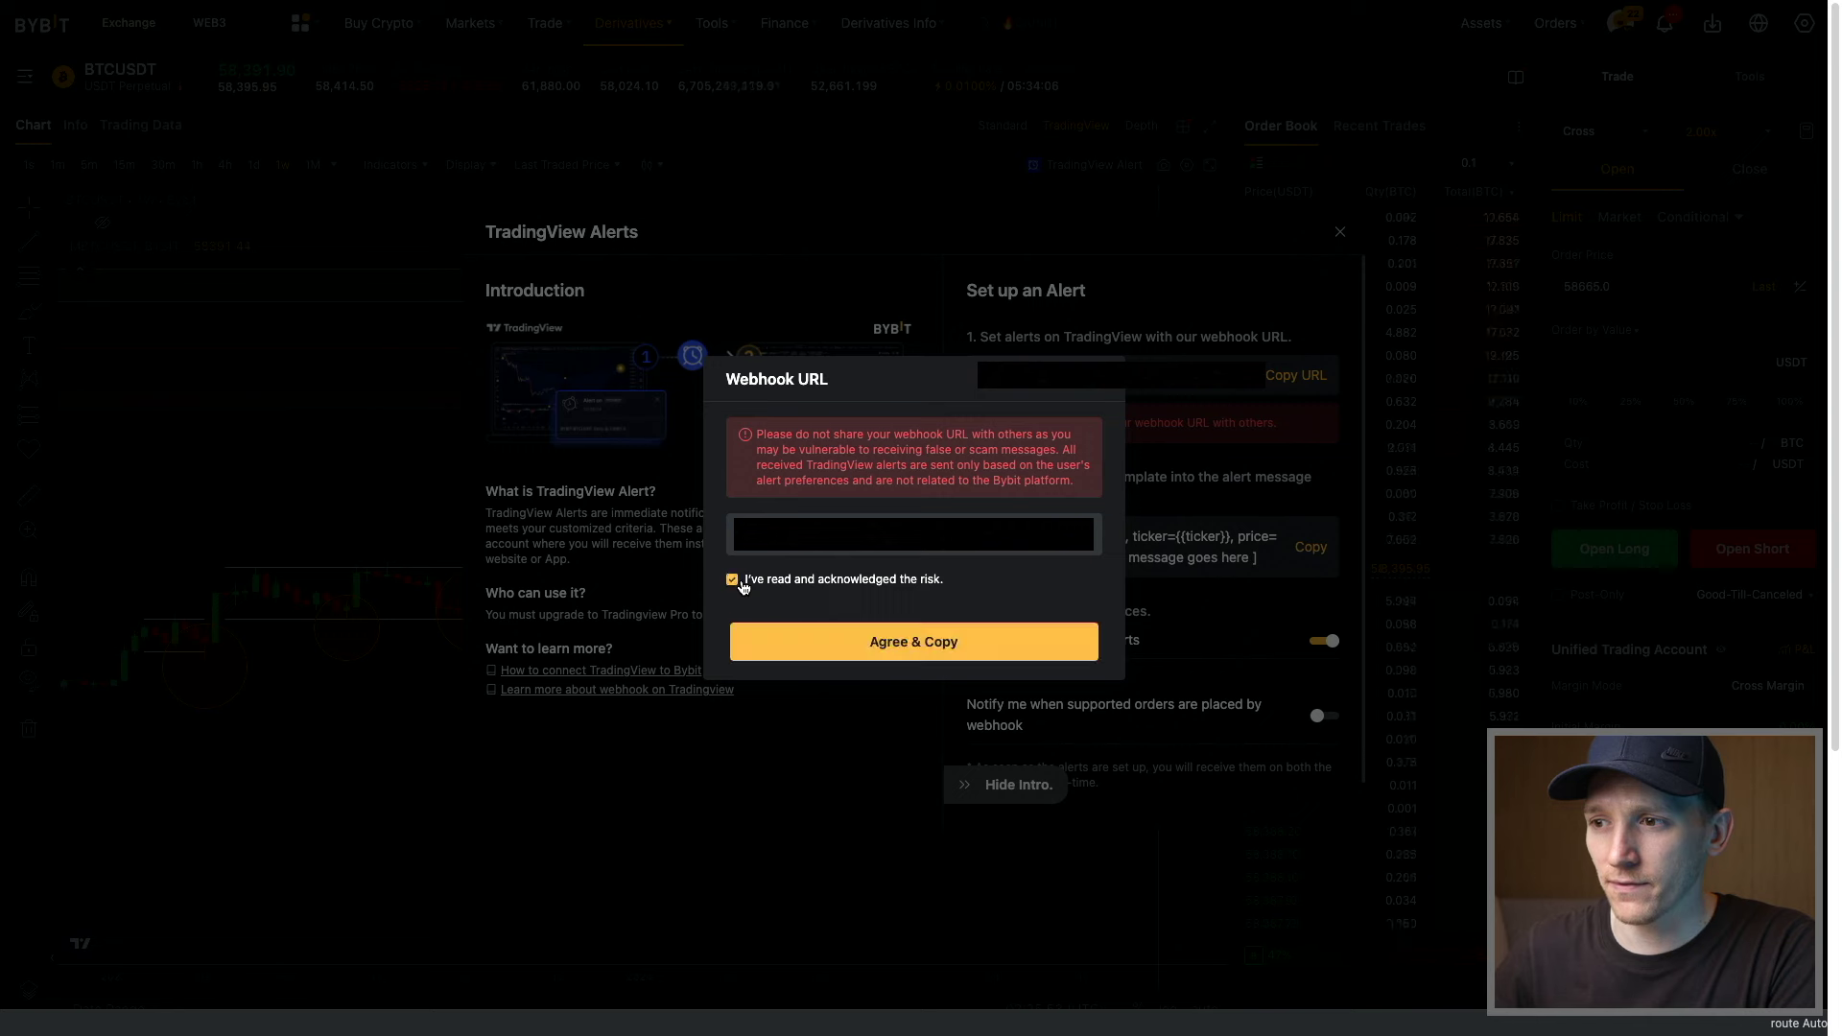
click(860, 642)
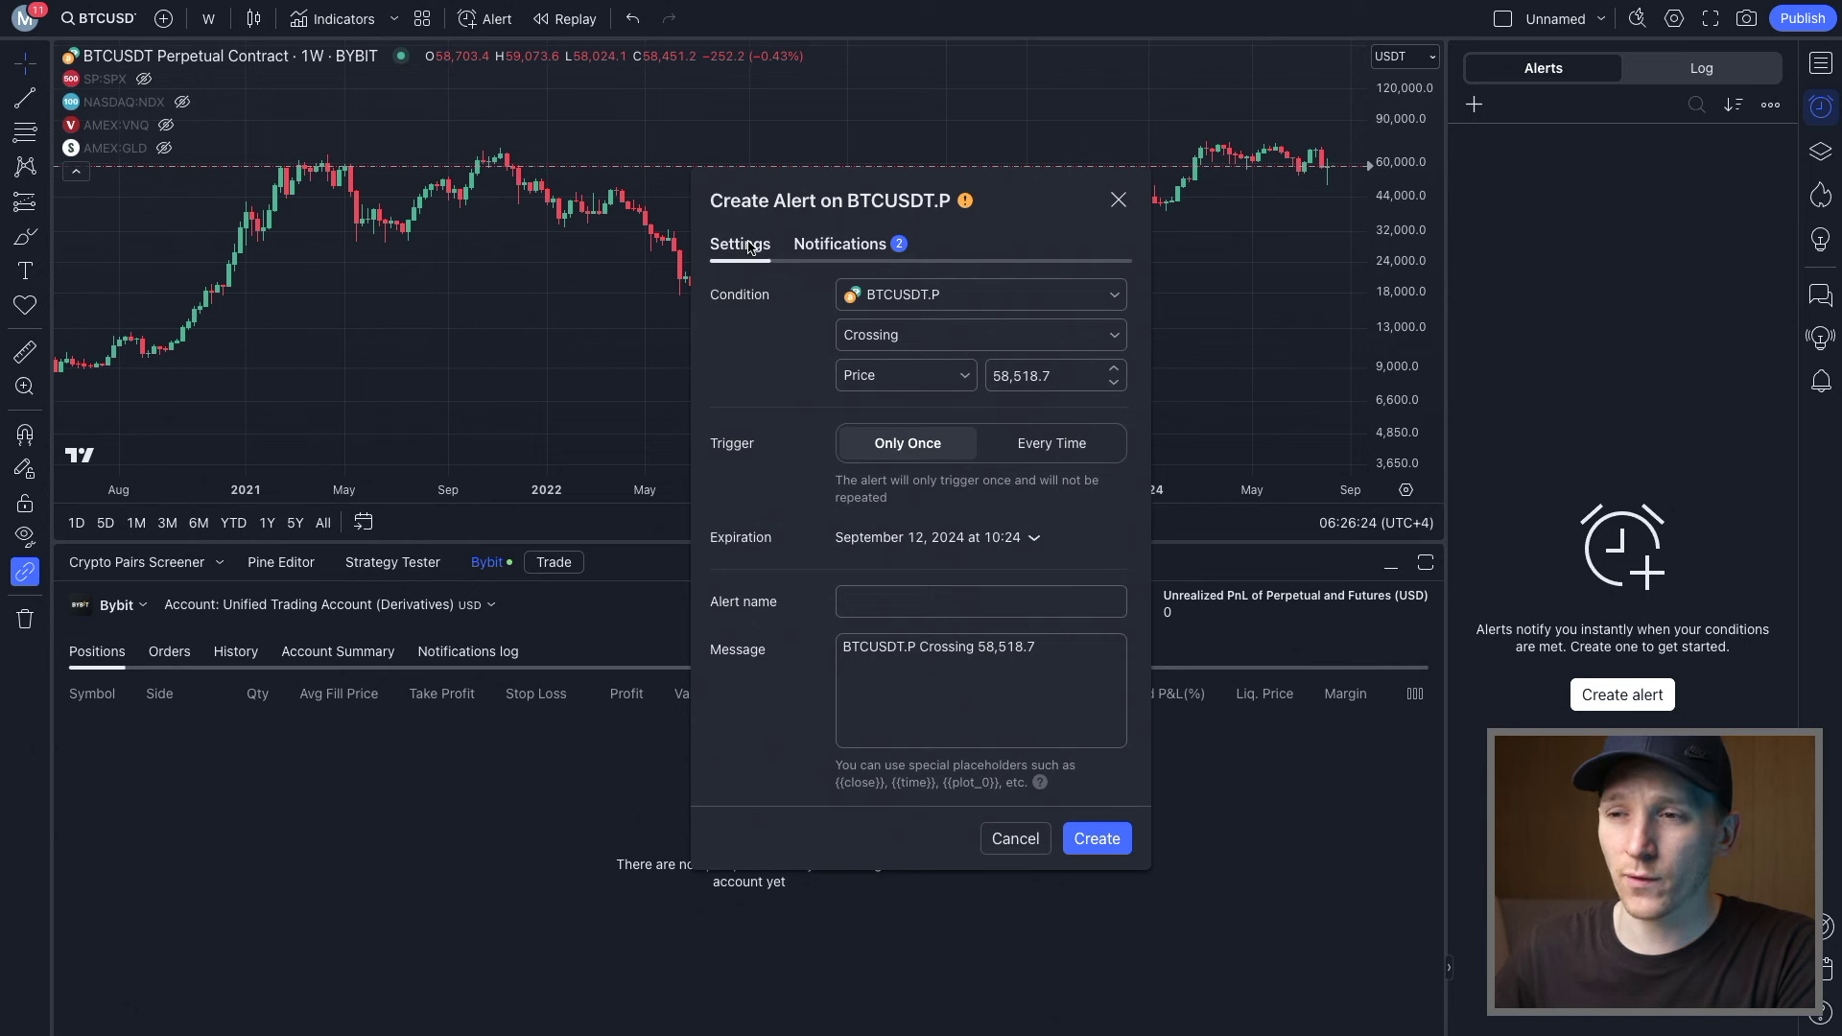
Enable the alert's Webhook URL notification with Bybit's webhook address pasted in
click(857, 251)
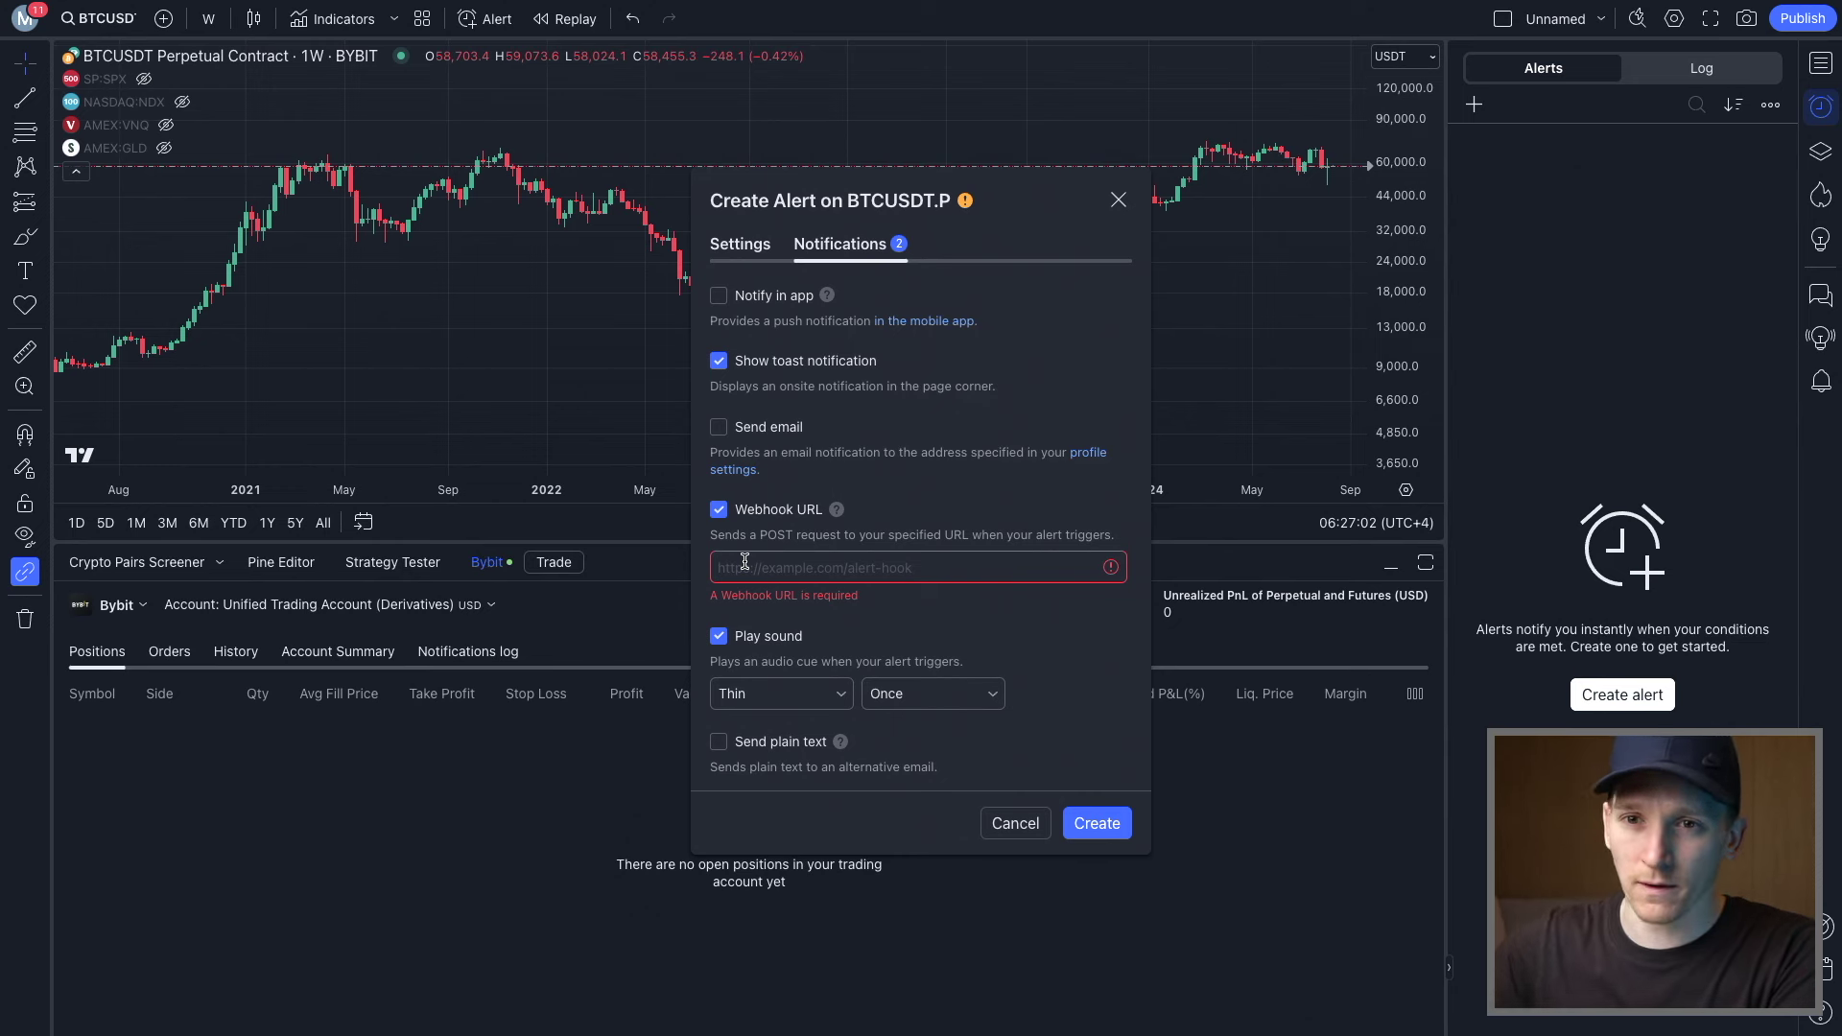
click(744, 562)
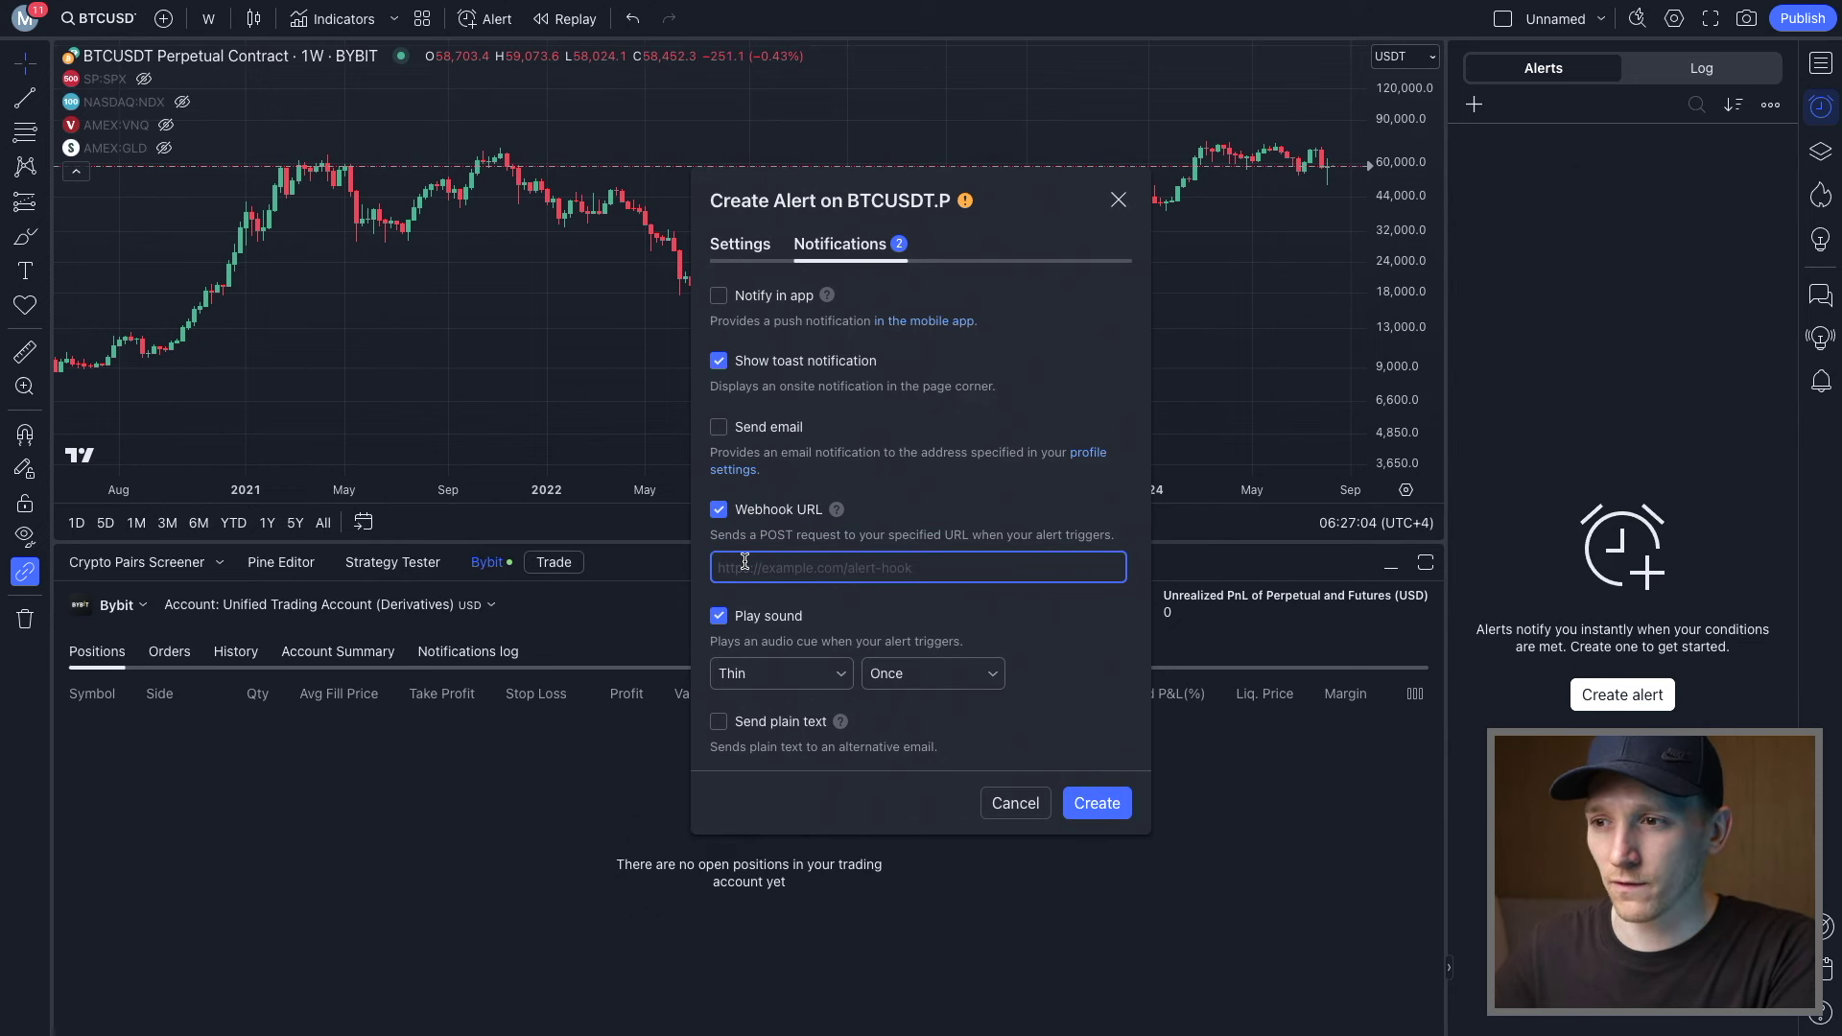
key(ctrl+v)
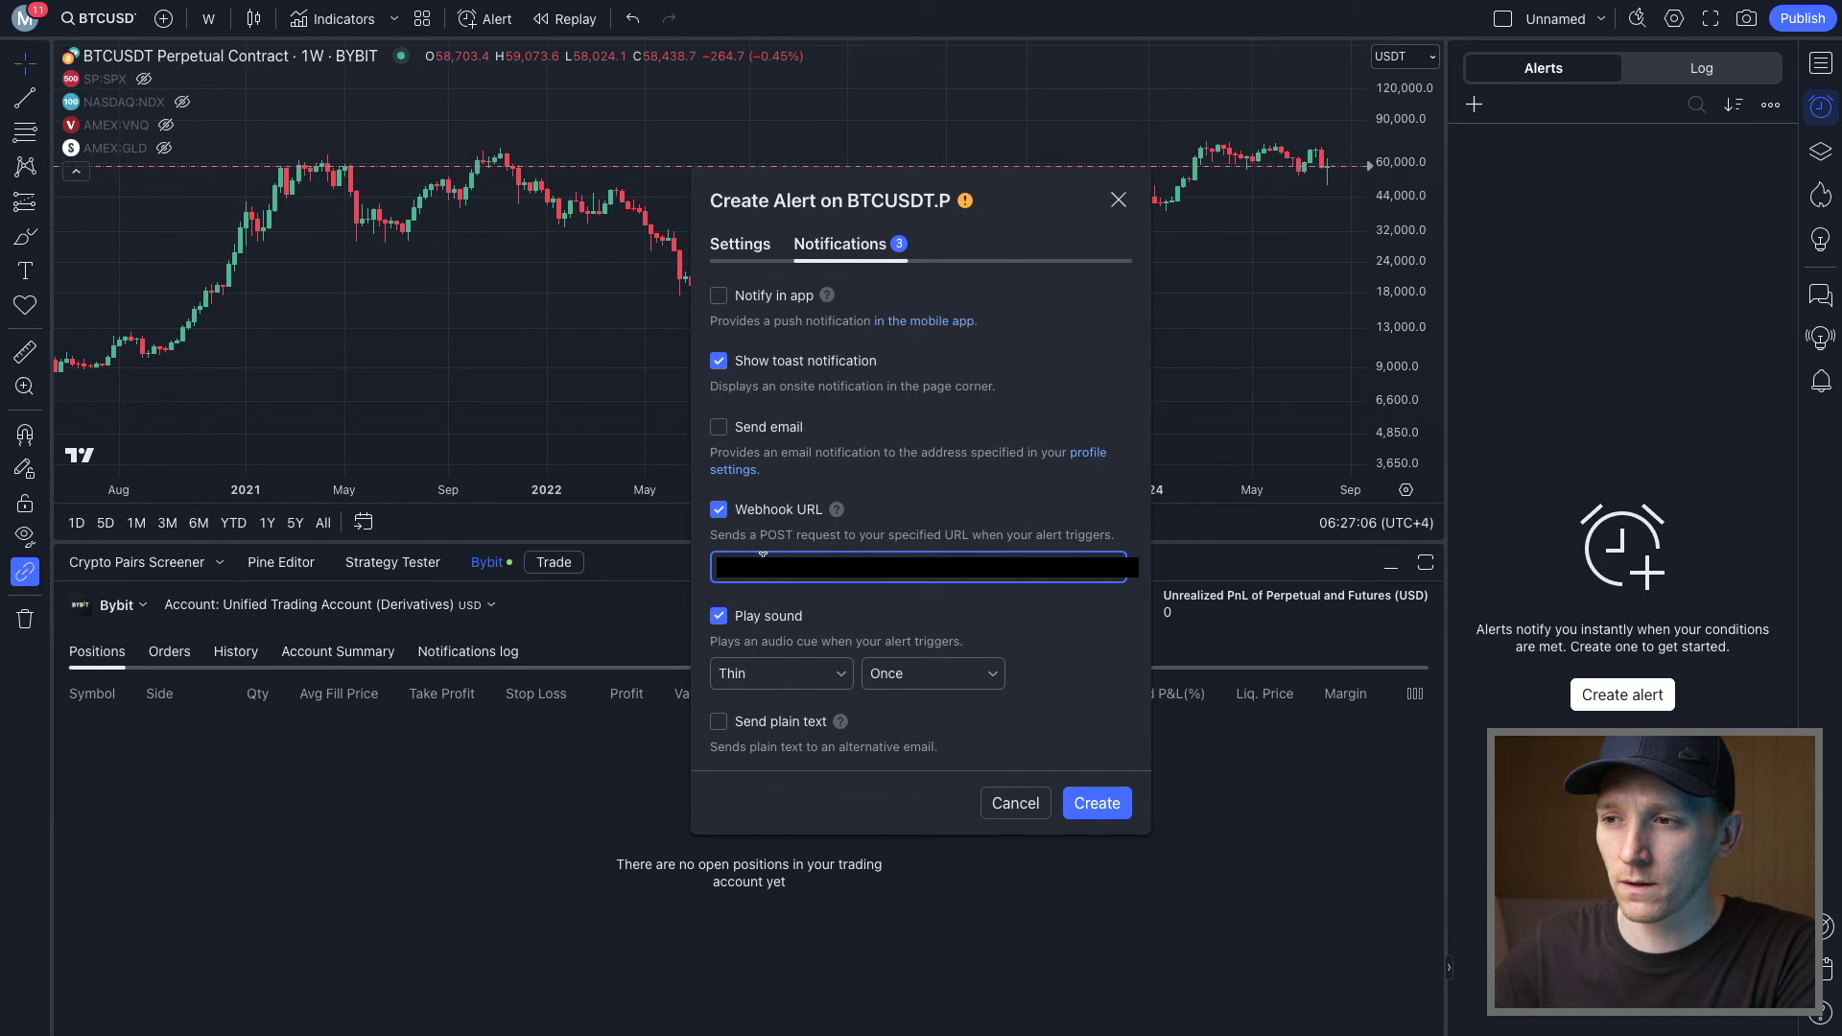
click(750, 246)
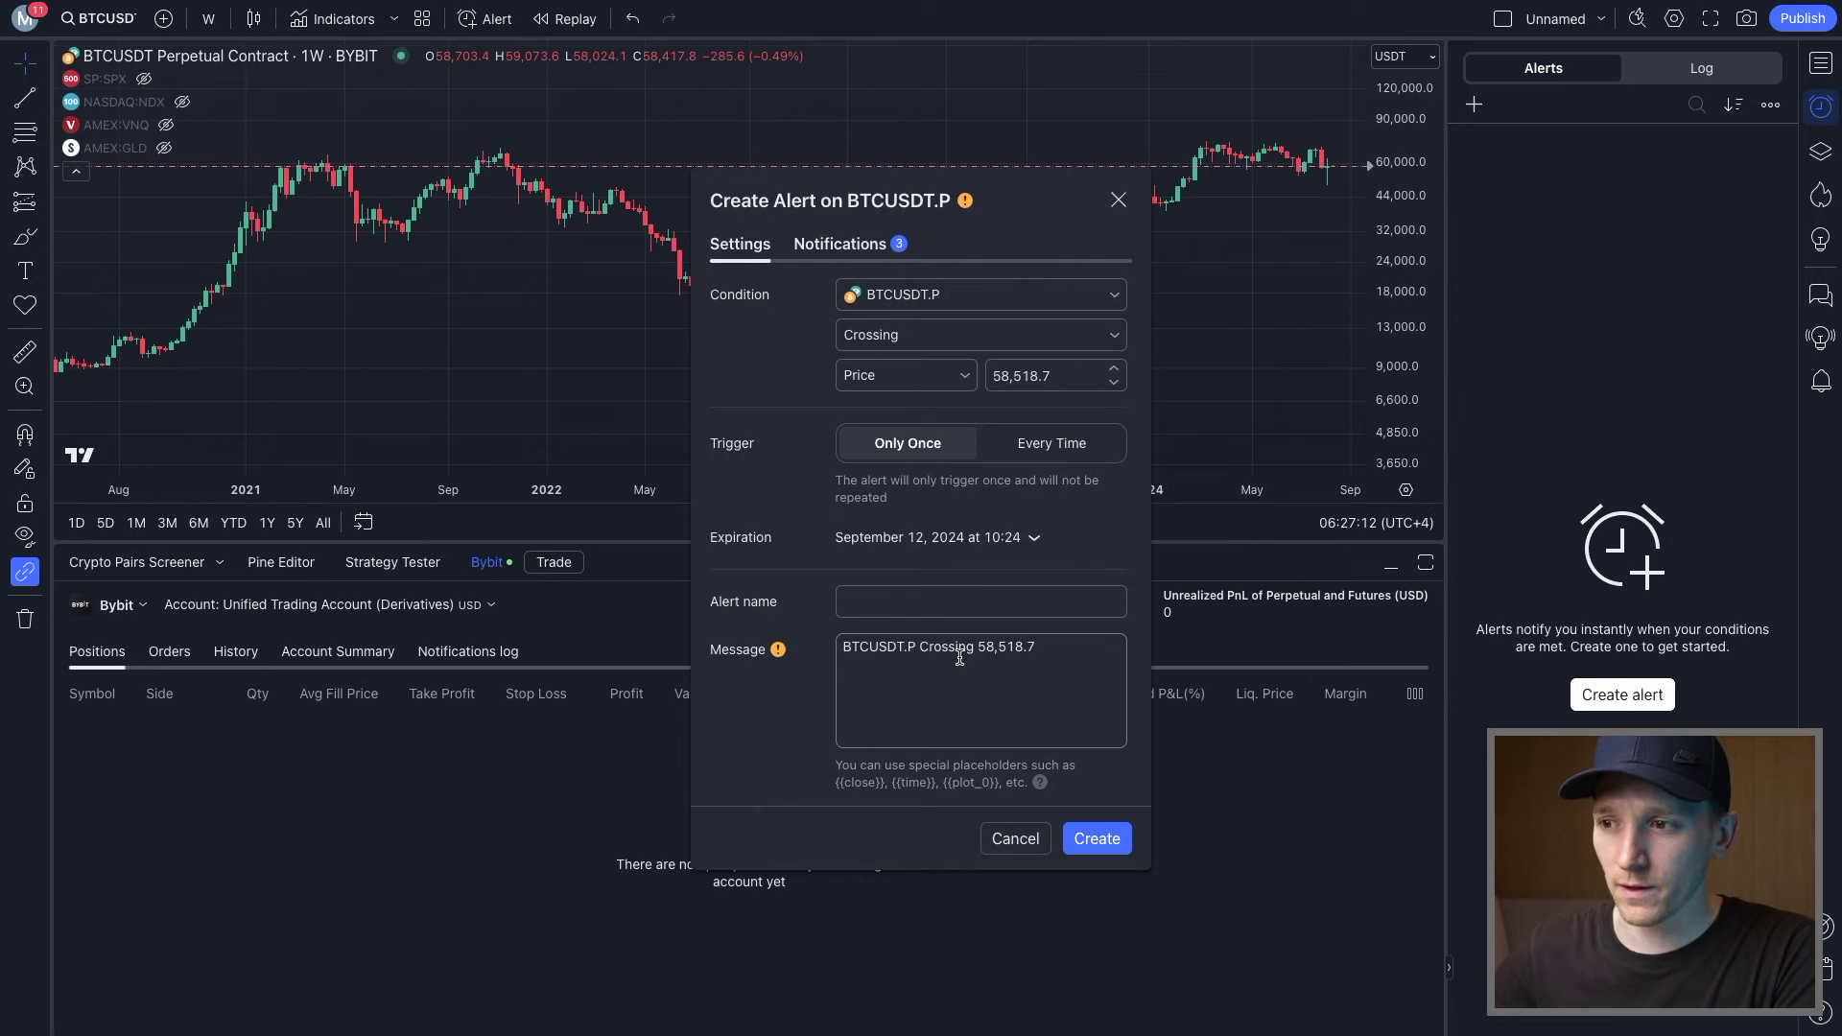
Replace the alert message with Bybit's exchange, ticker and price template
click(1027, 647)
key(alt+Tab)
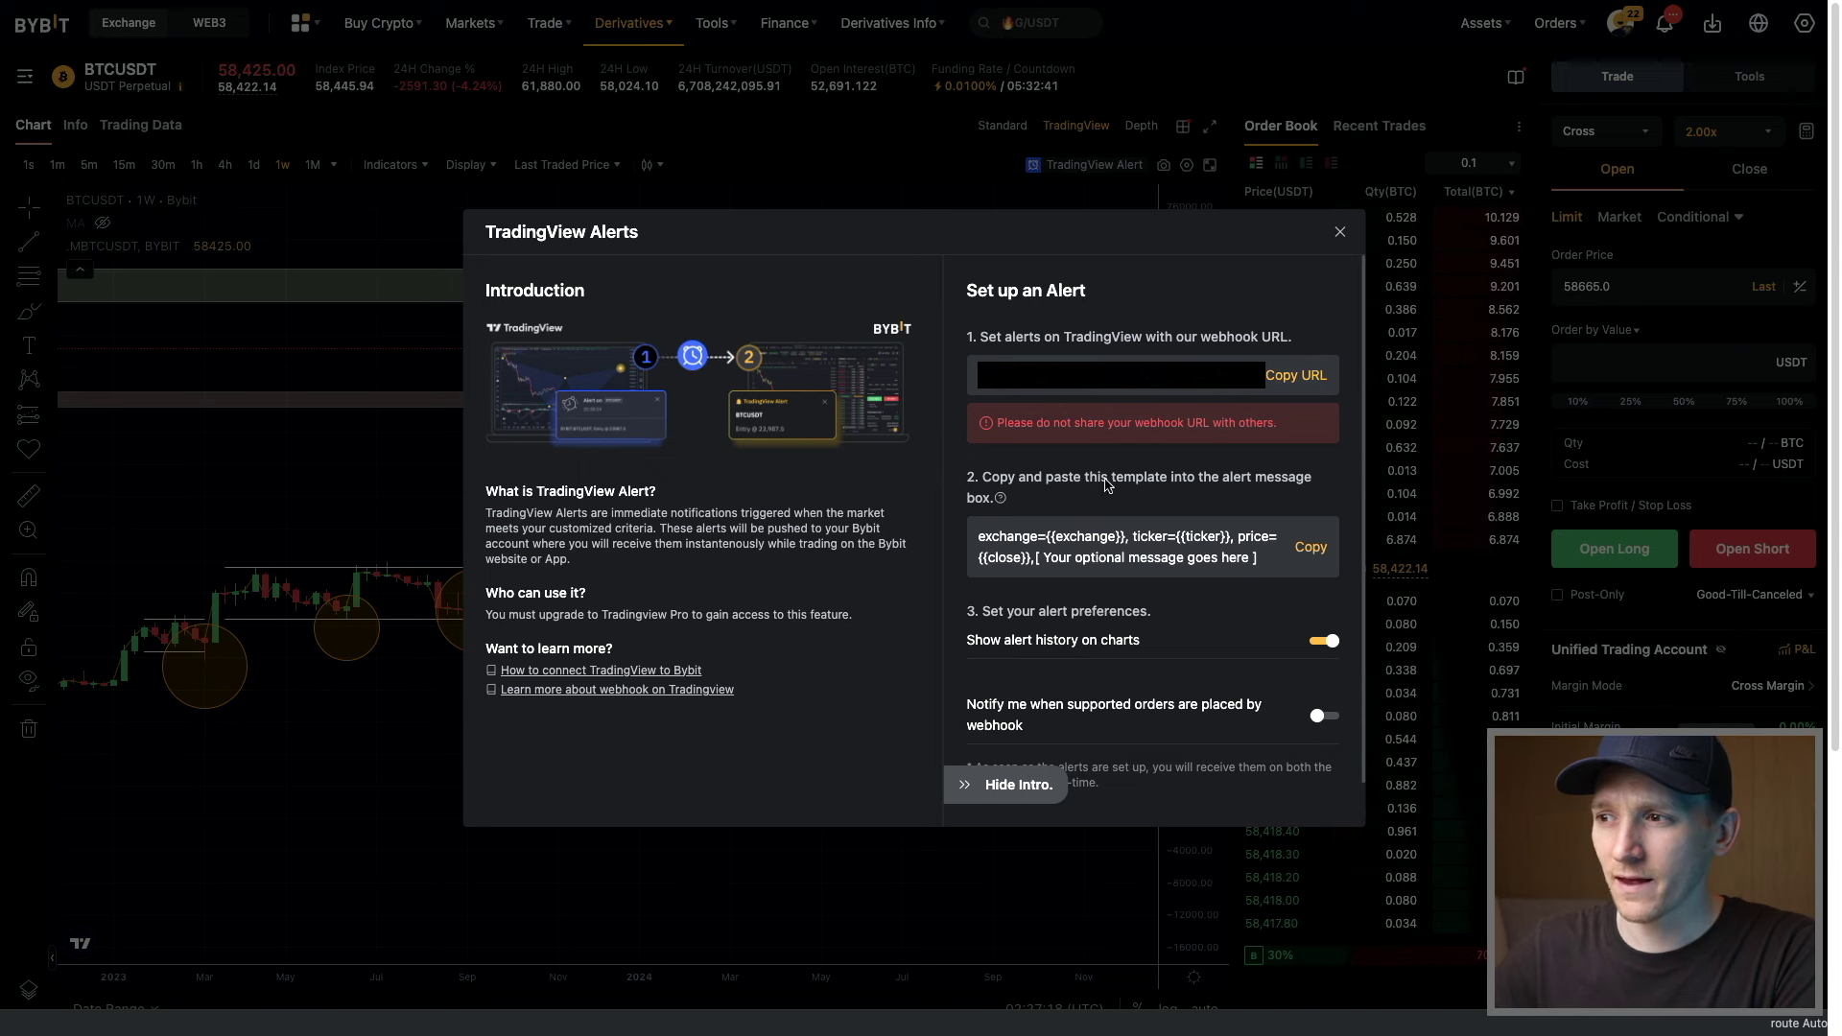
click(1311, 549)
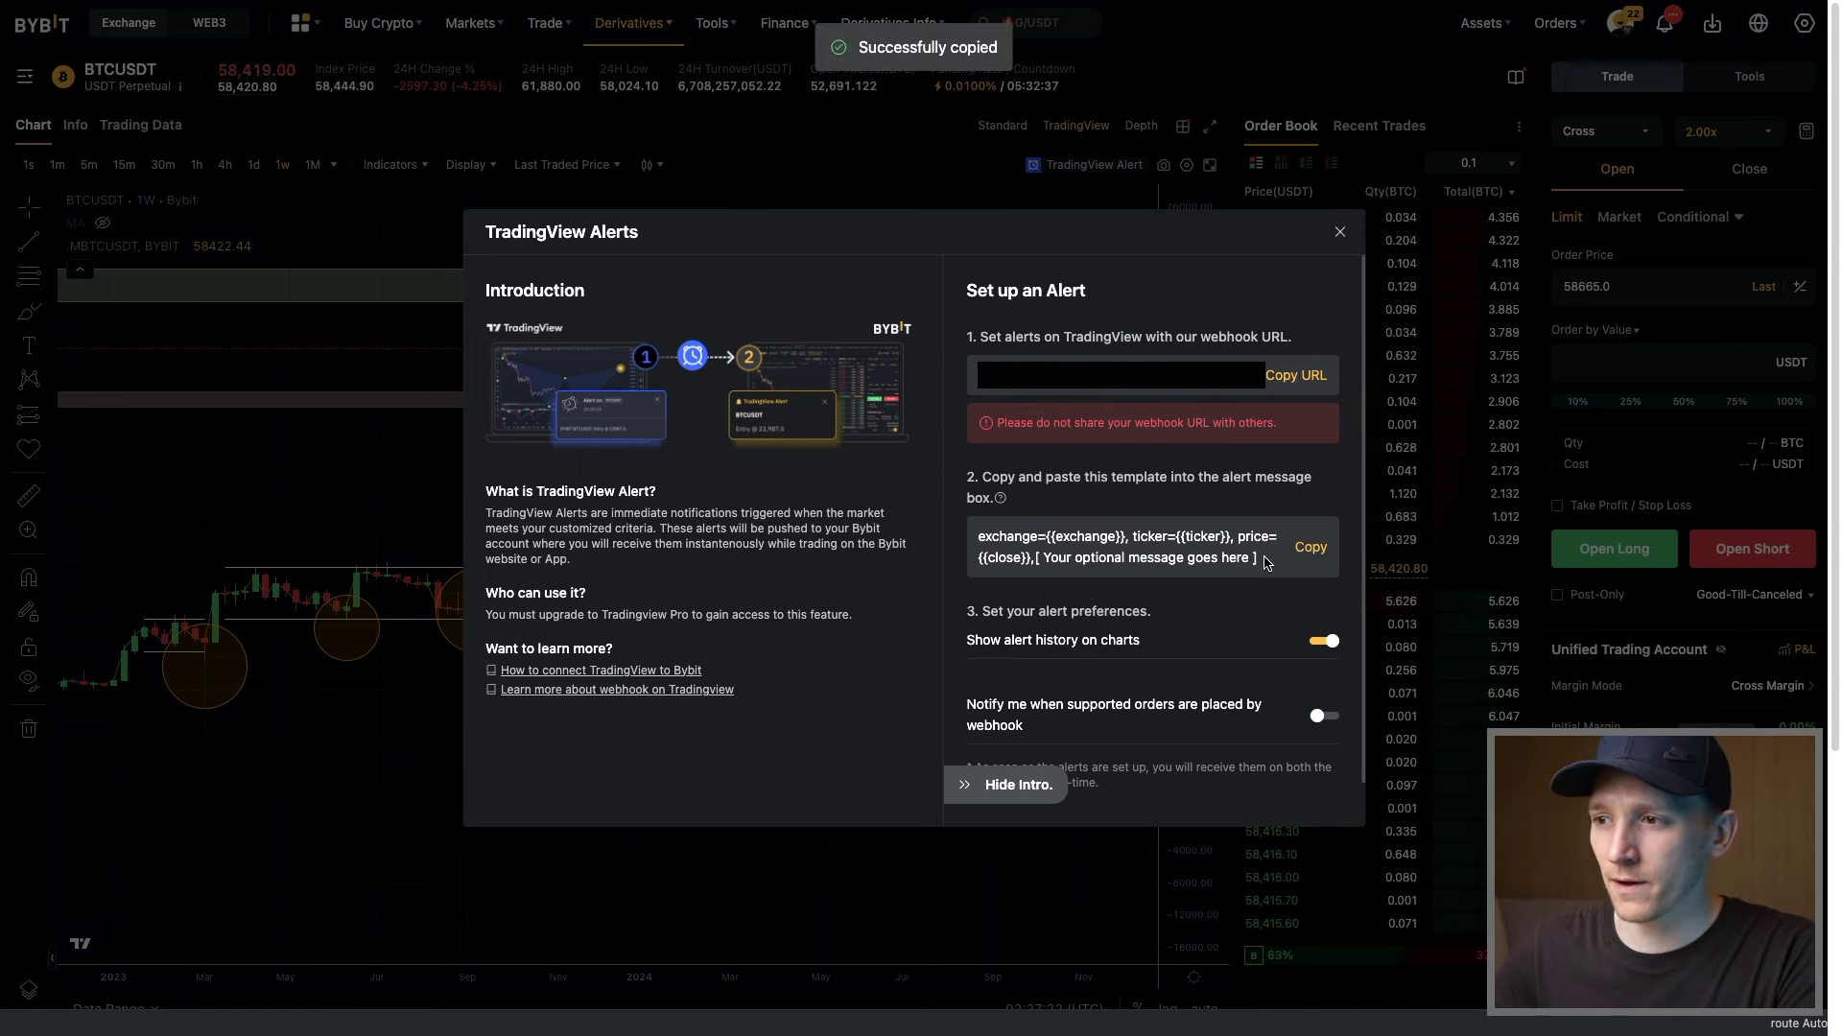
key(alt+Tab)
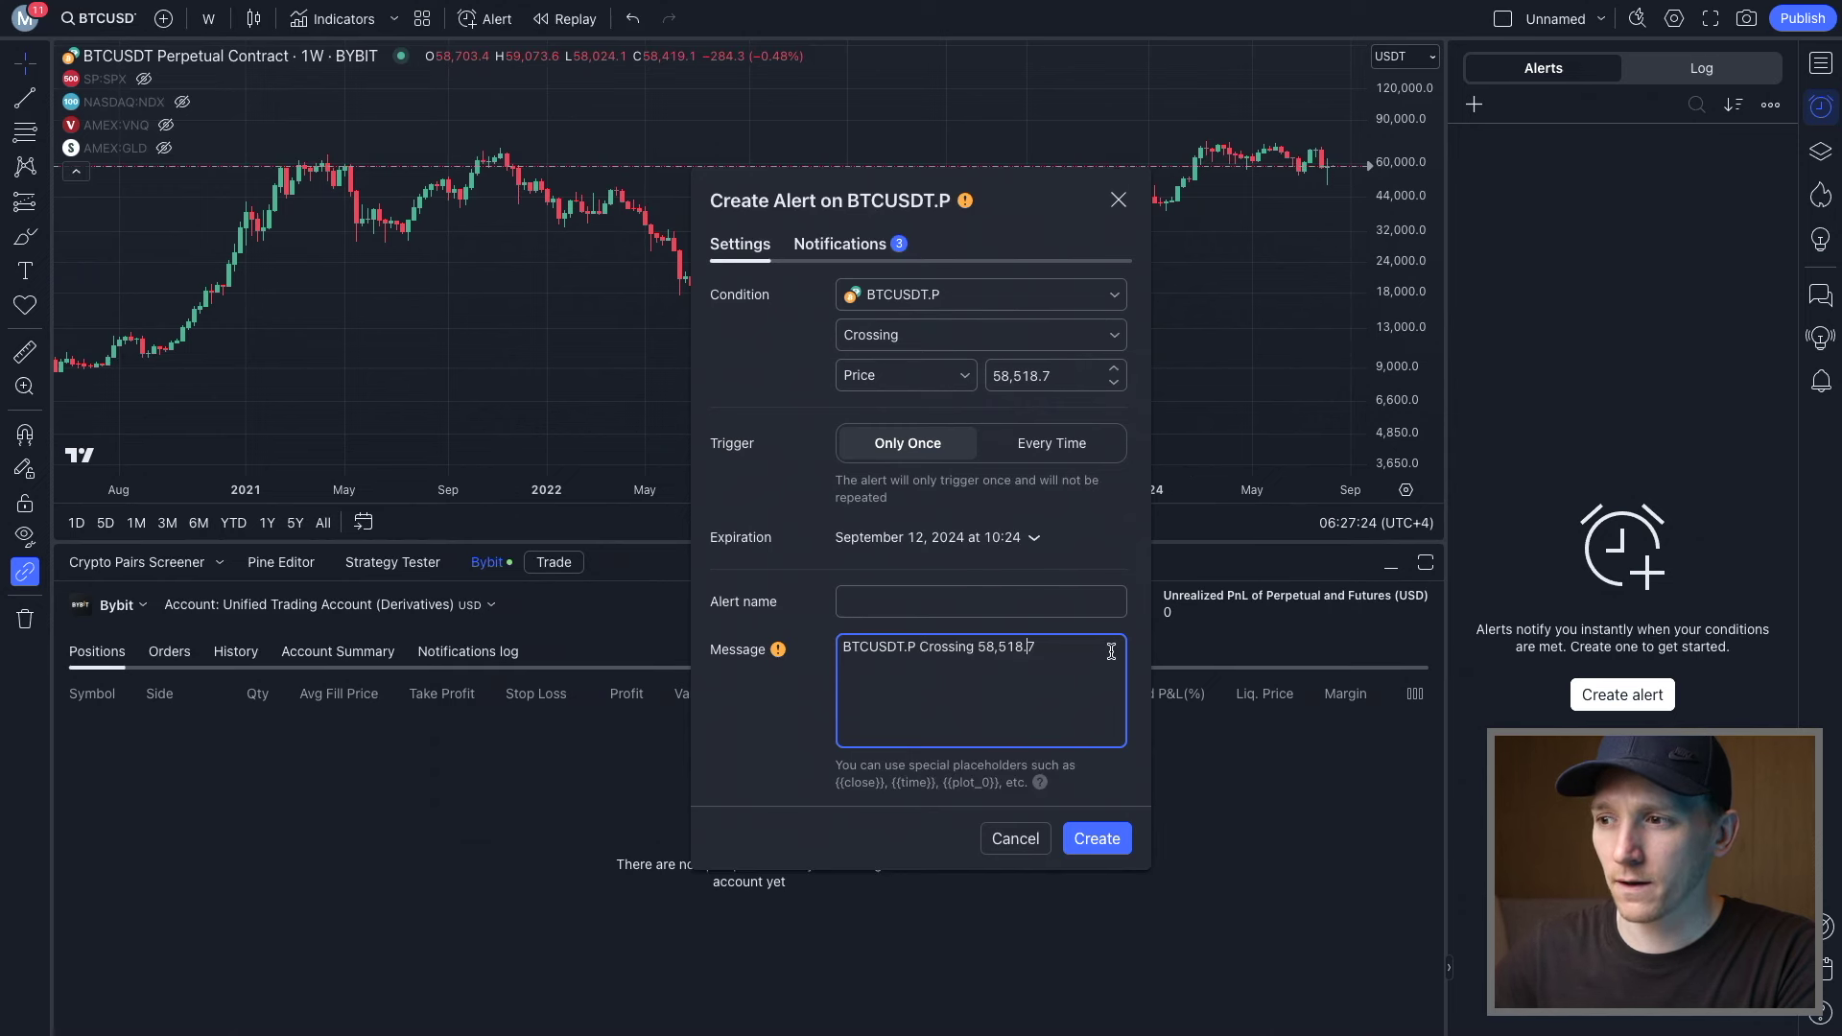
key(ctrl+a)
key(ctrl+v)
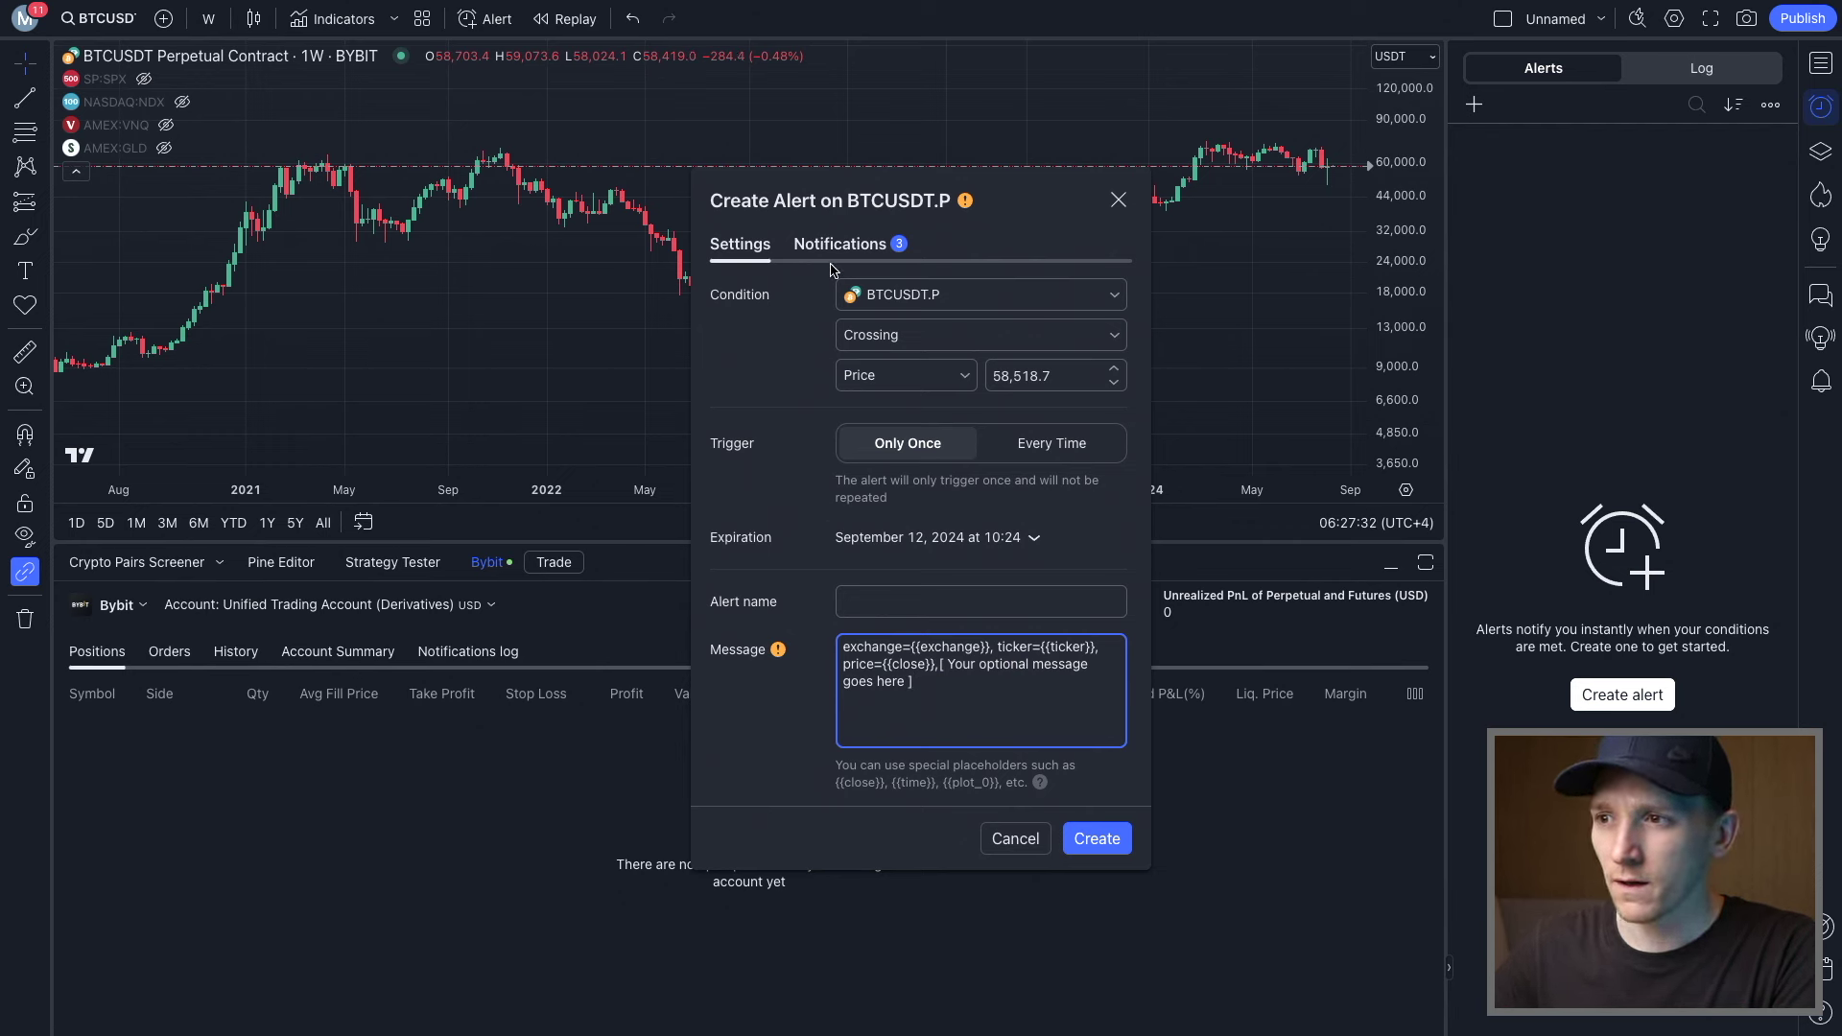
Keep the condition as Crossing and set the crossing price to 58,518.2
click(899, 338)
click(885, 381)
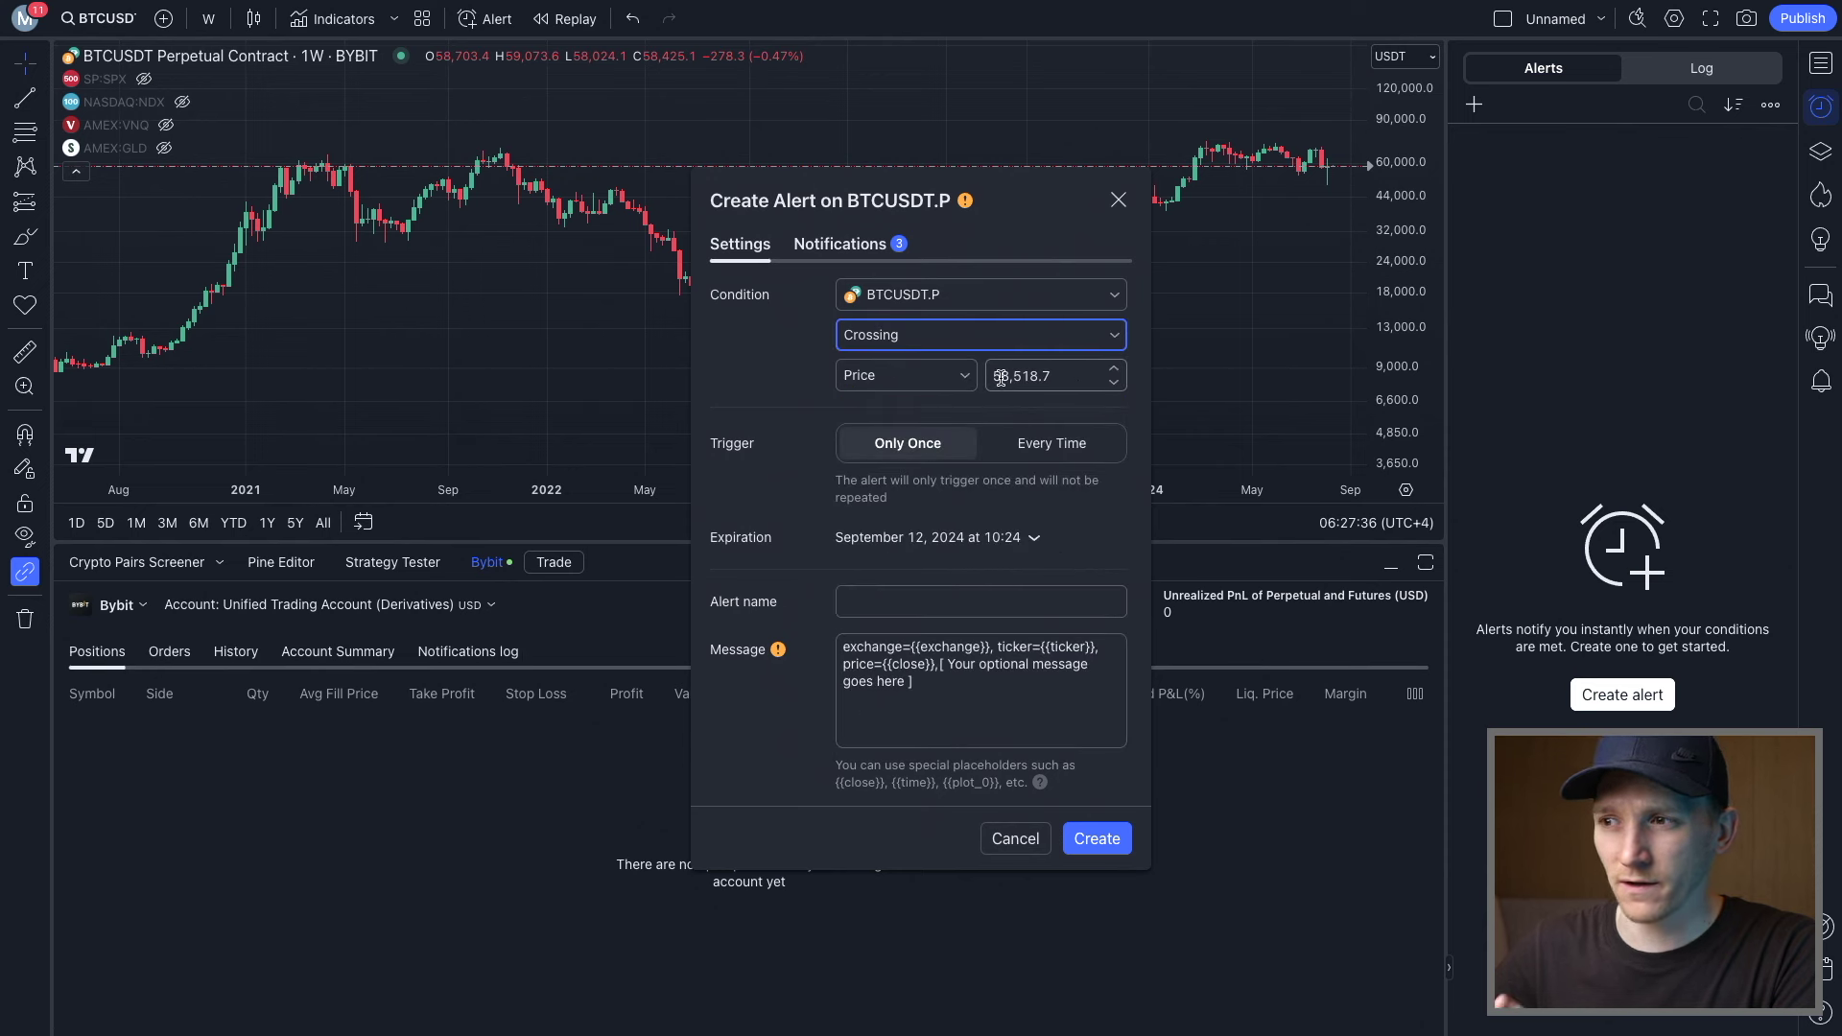
click(1111, 386)
click(1111, 384)
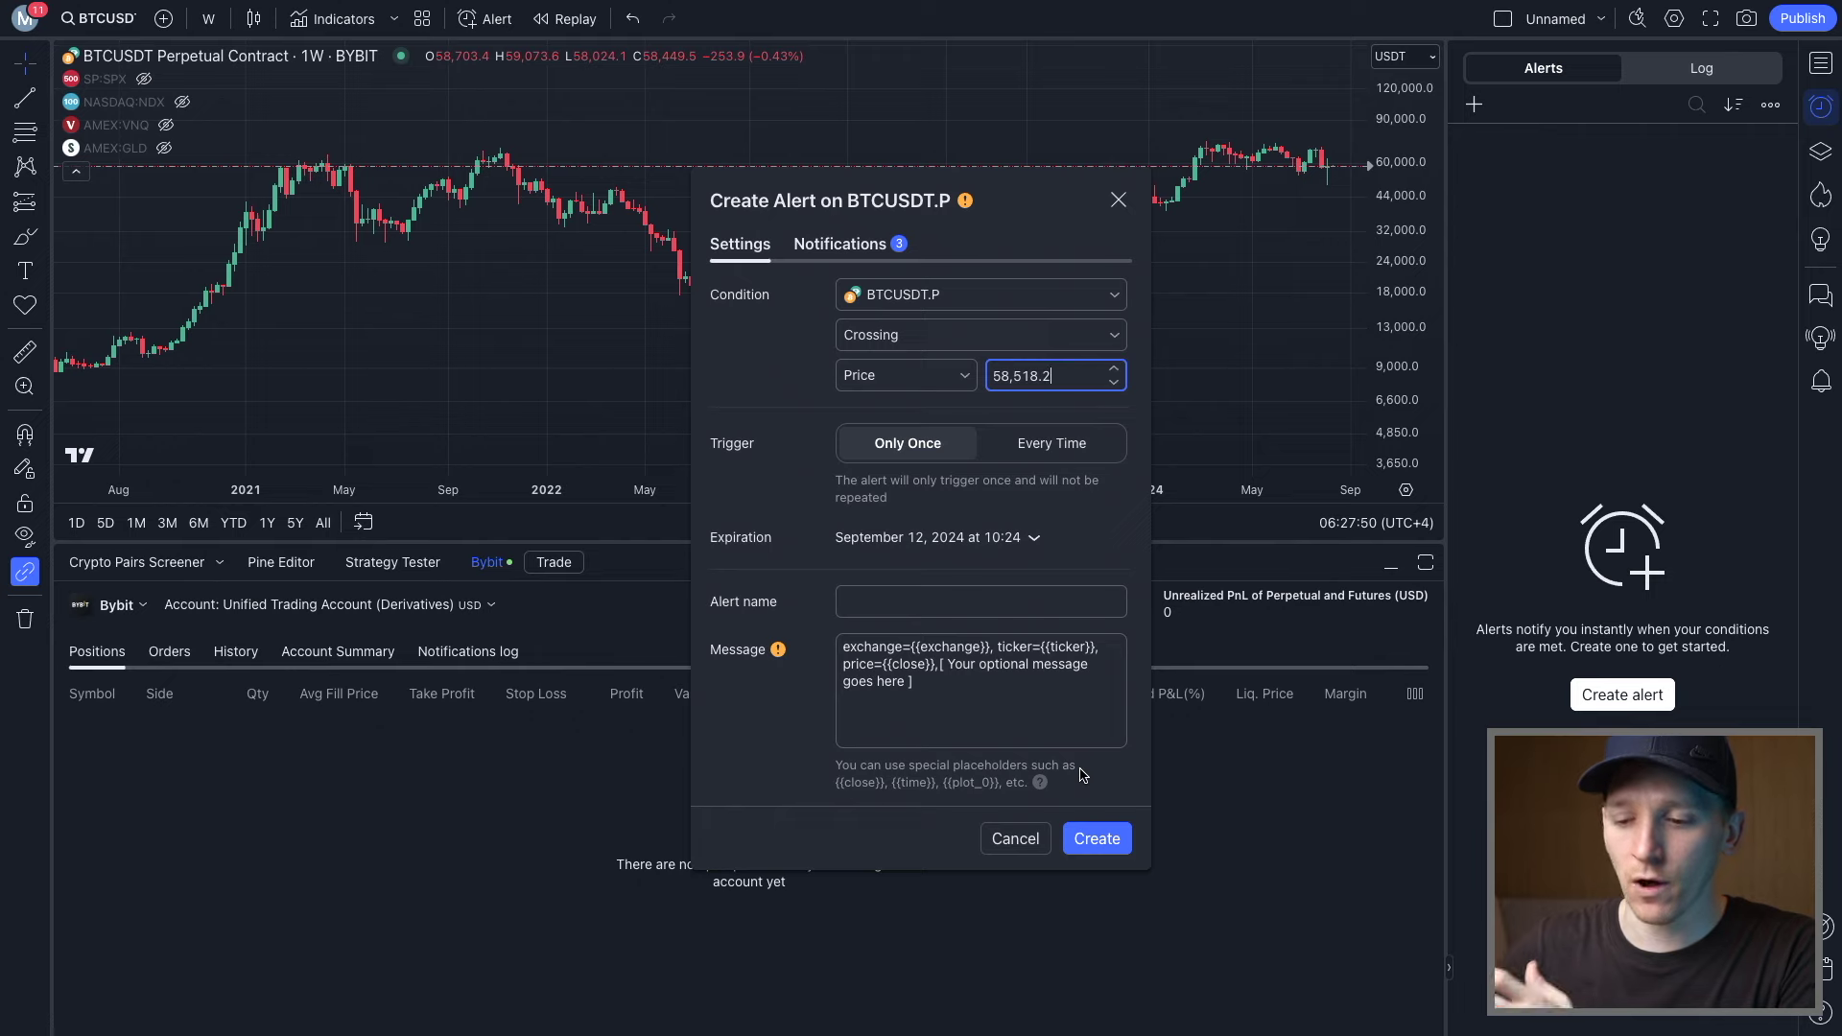
key(alt+Tab)
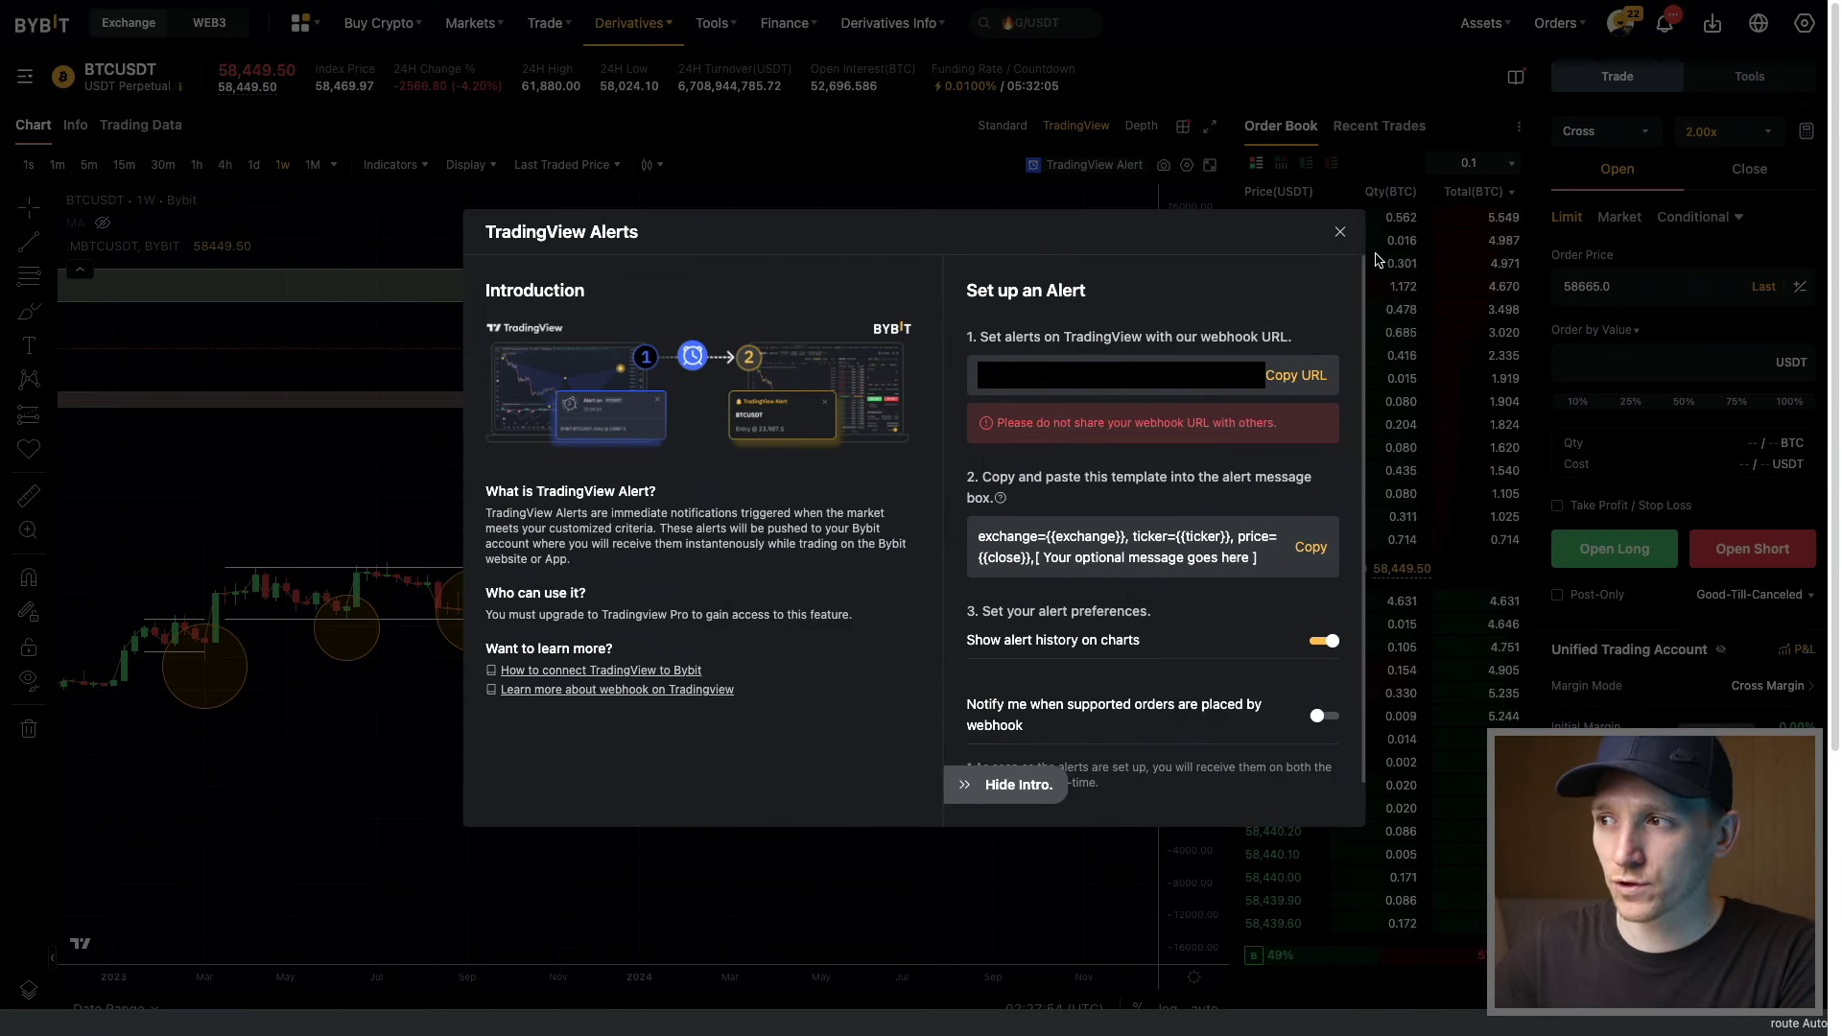
Close Bybit's TradingView Alerts dialog, returning to the BTCUSDT perpetual trading page
click(1342, 233)
mouse_move(1574, 682)
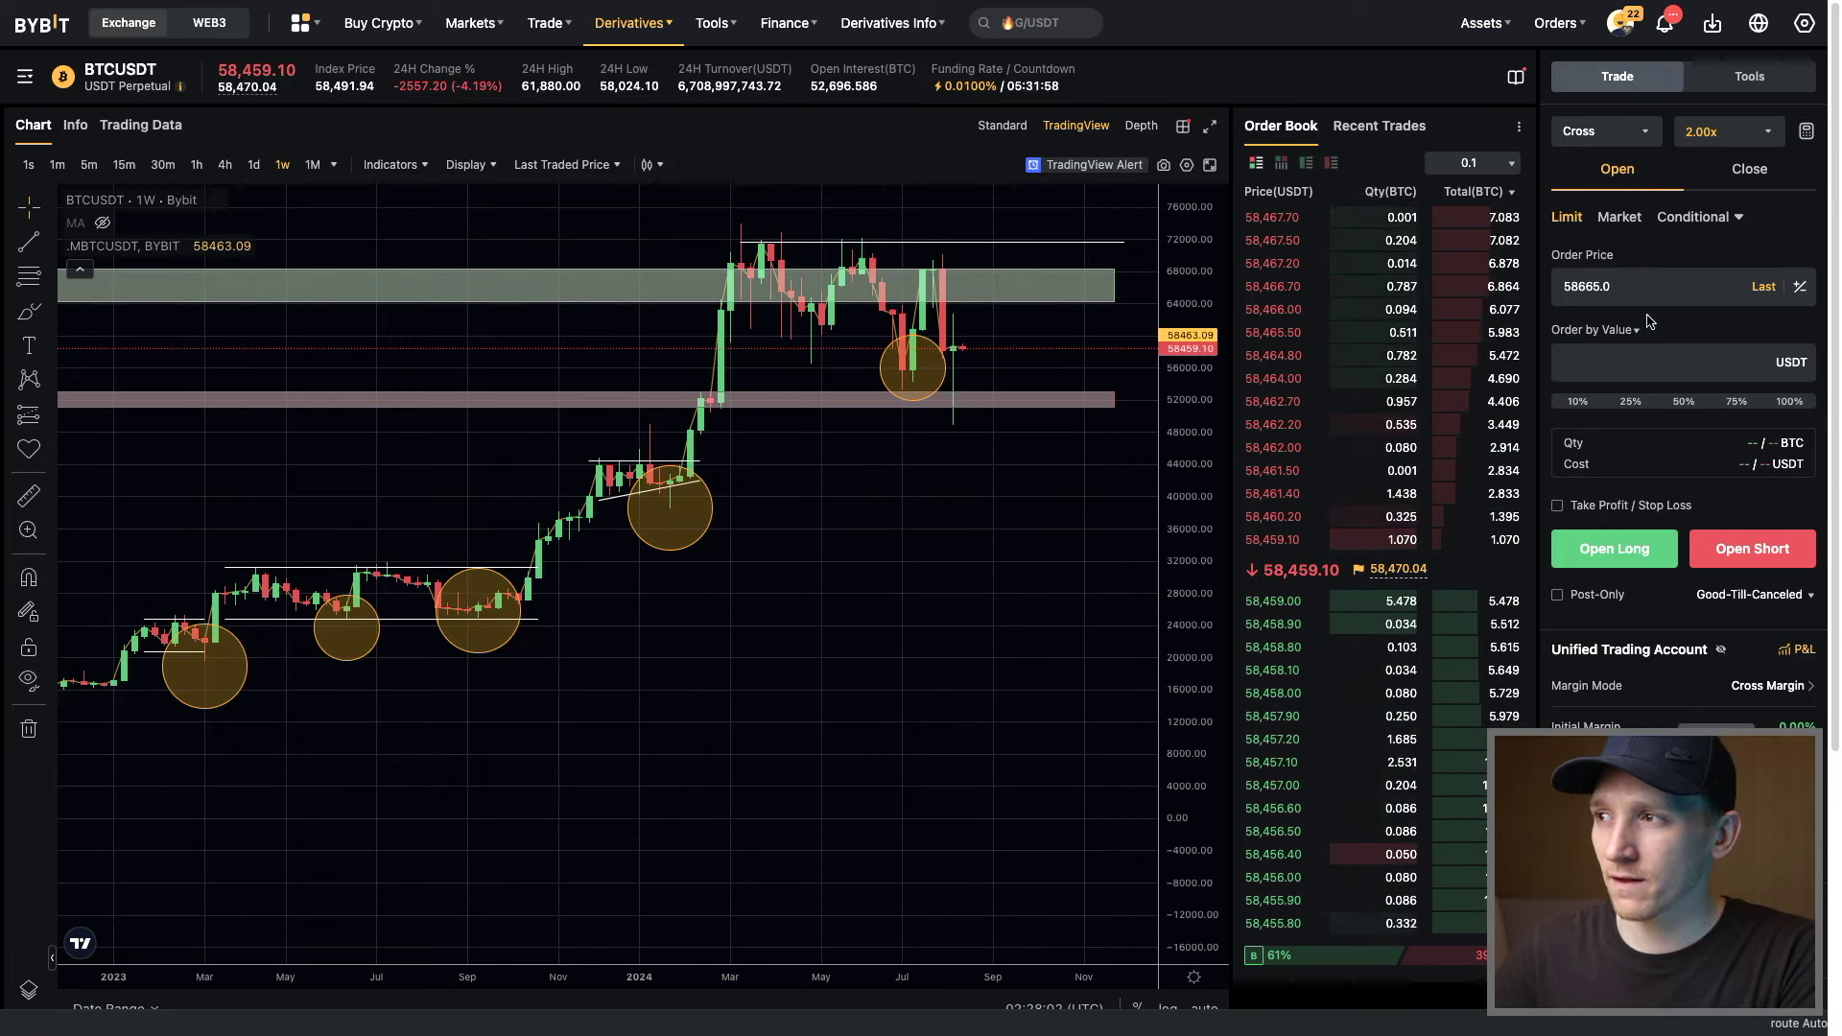
mouse_move(1624, 40)
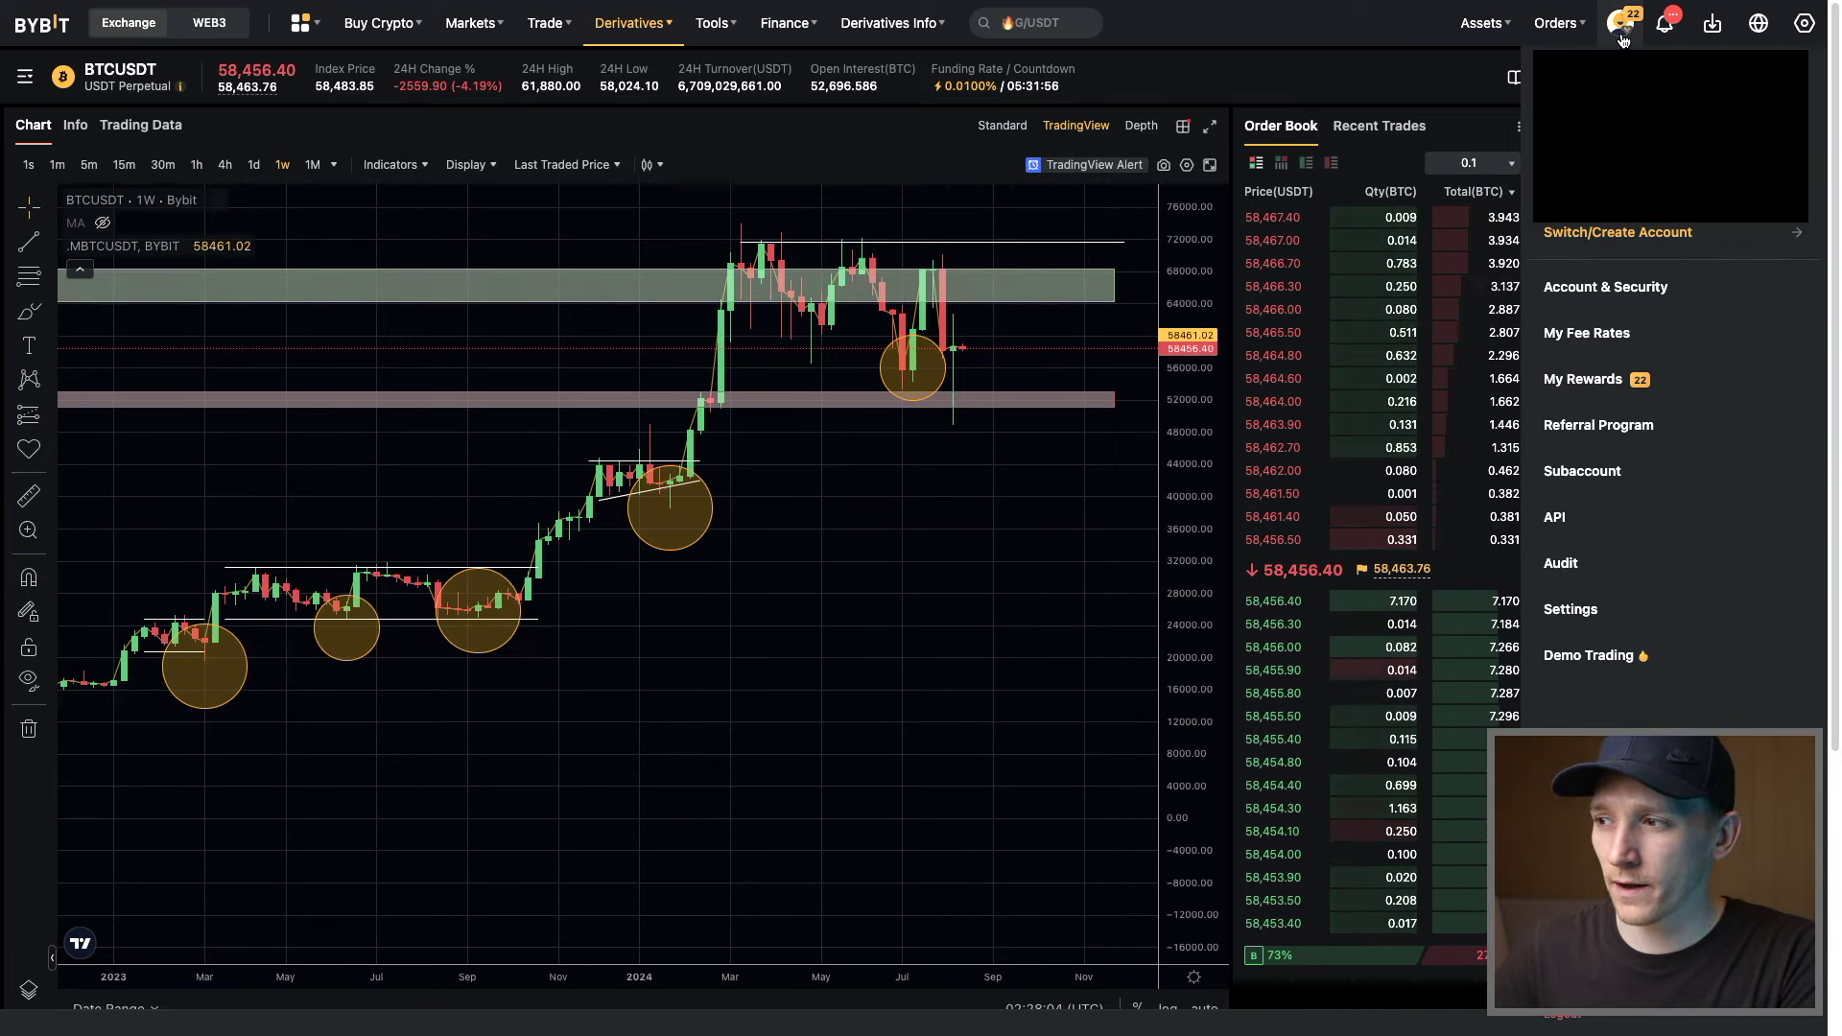
mouse_move(1377, 617)
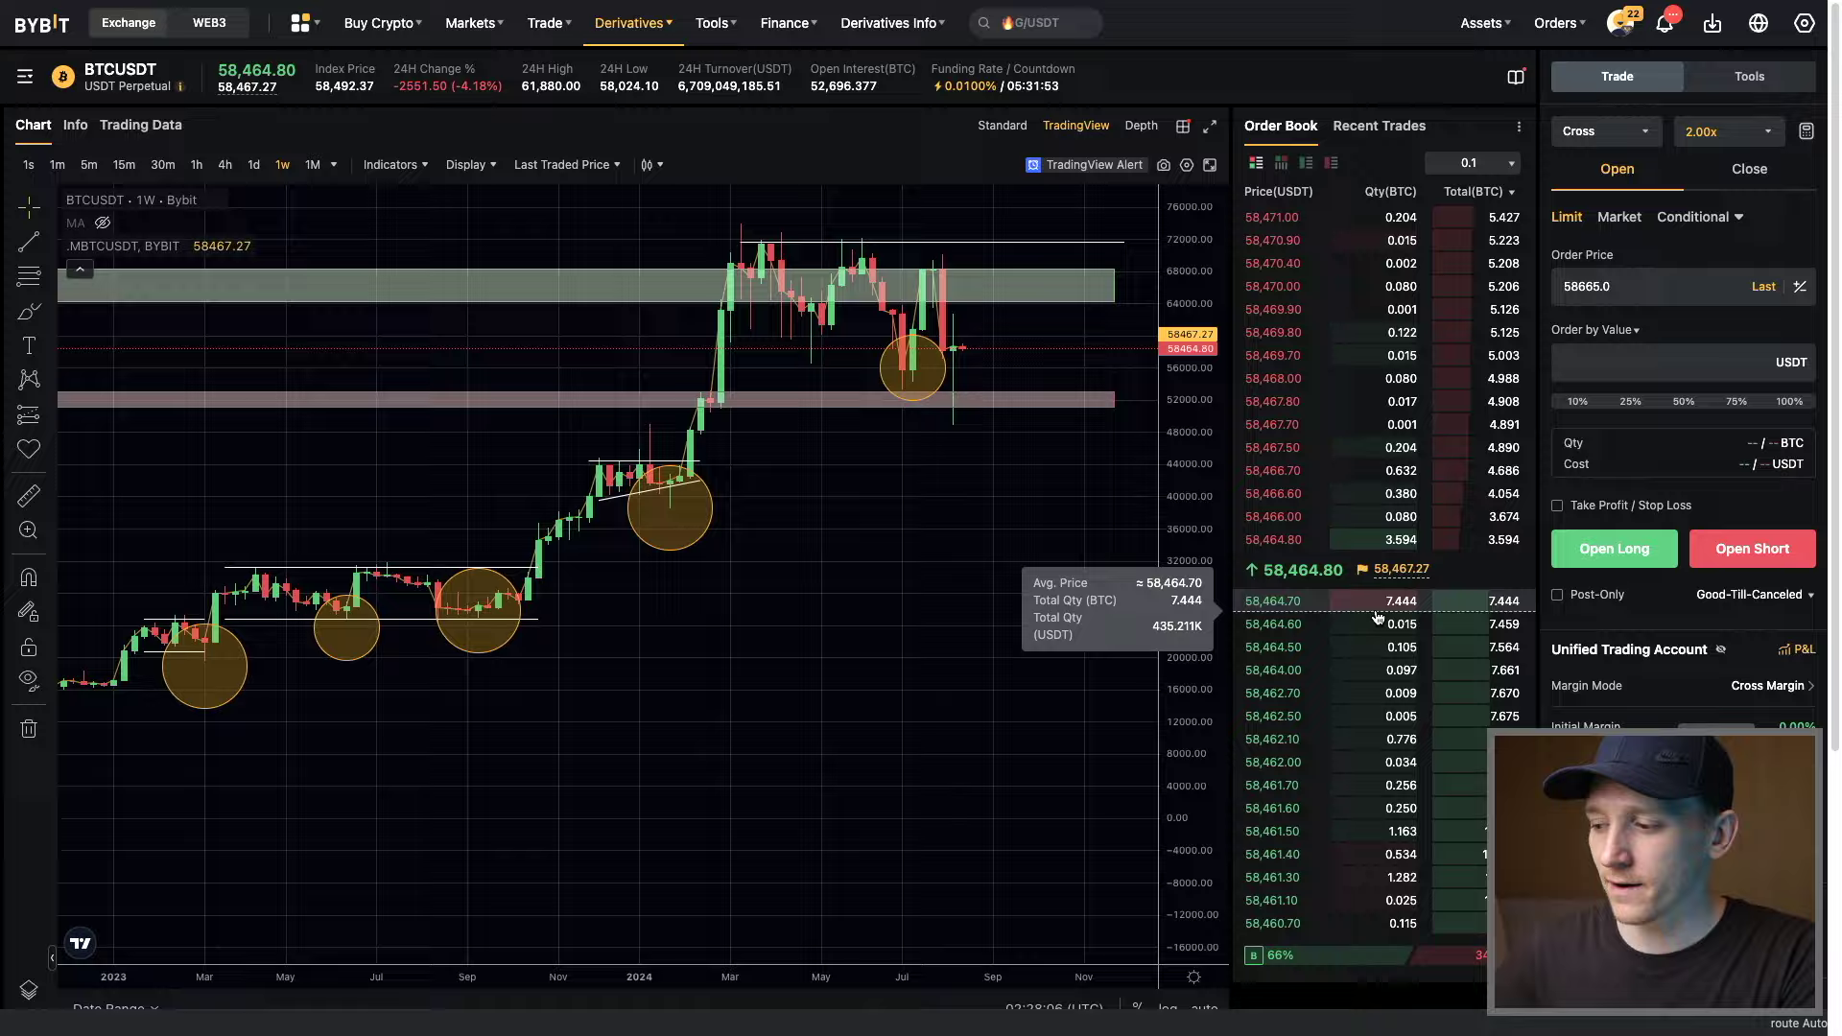